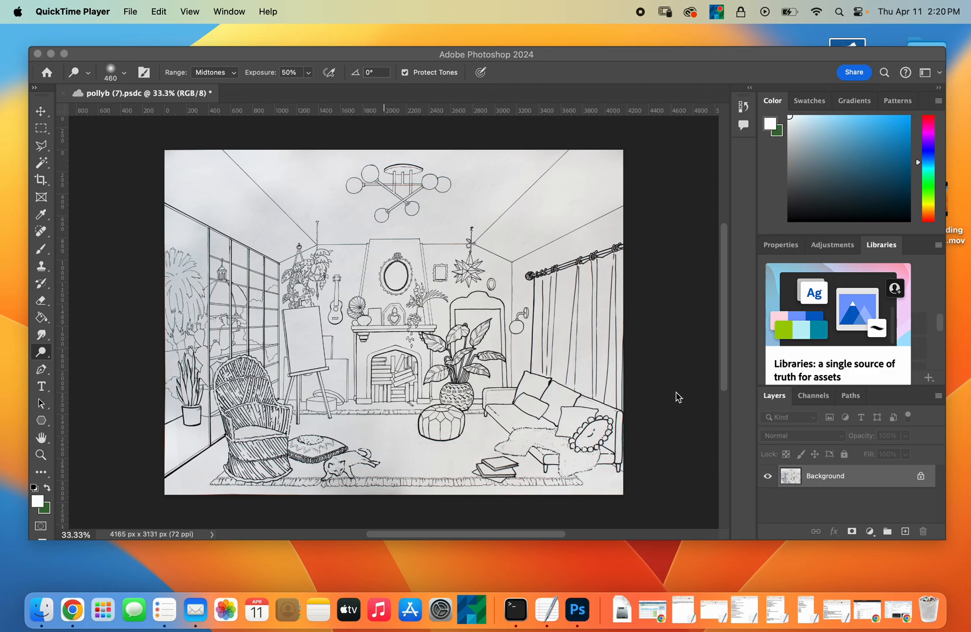
pyautogui.click(810, 396)
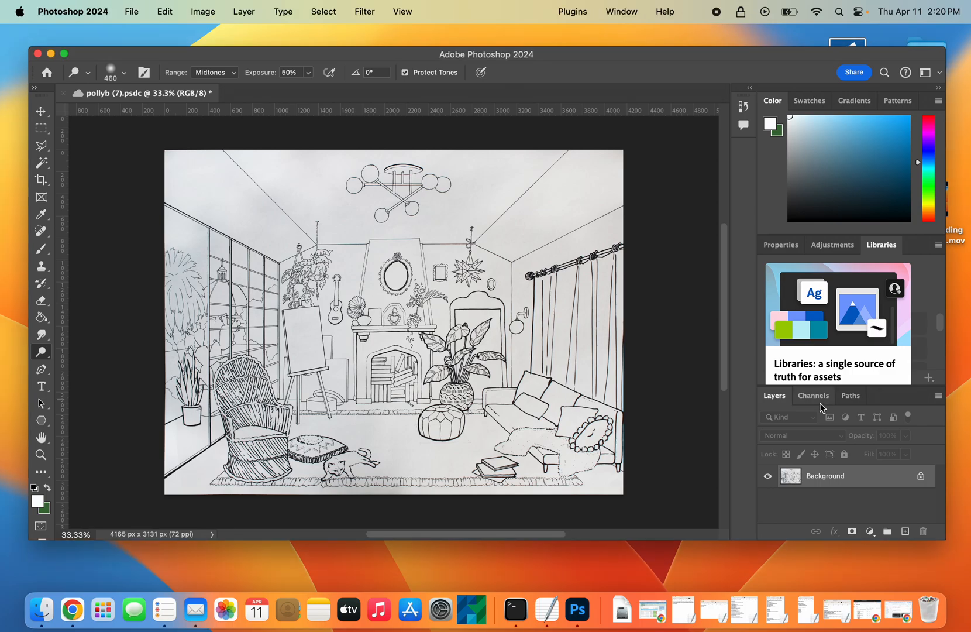
pyautogui.click(851, 399)
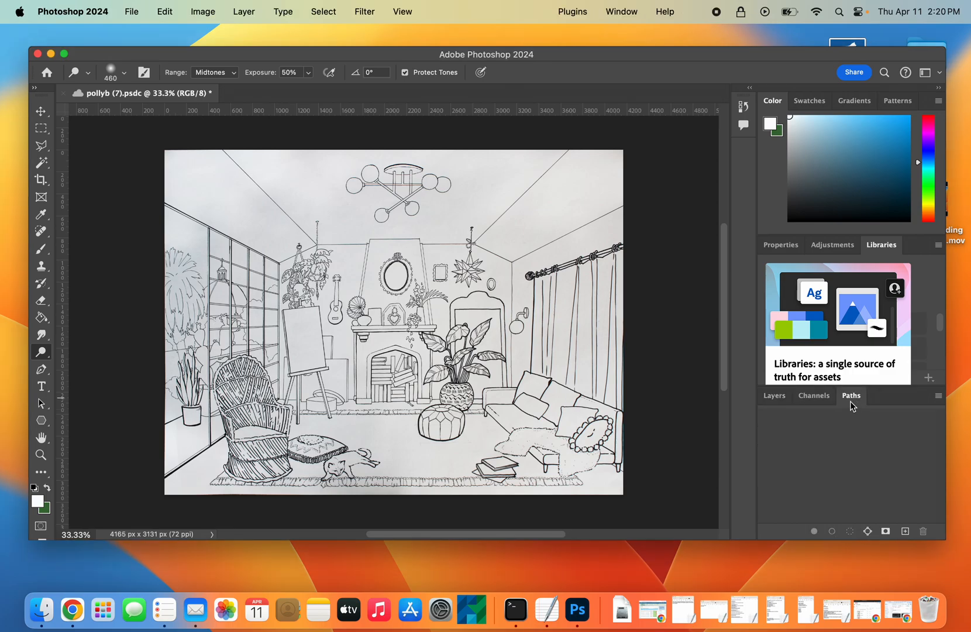
pyautogui.click(809, 400)
pyautogui.click(774, 397)
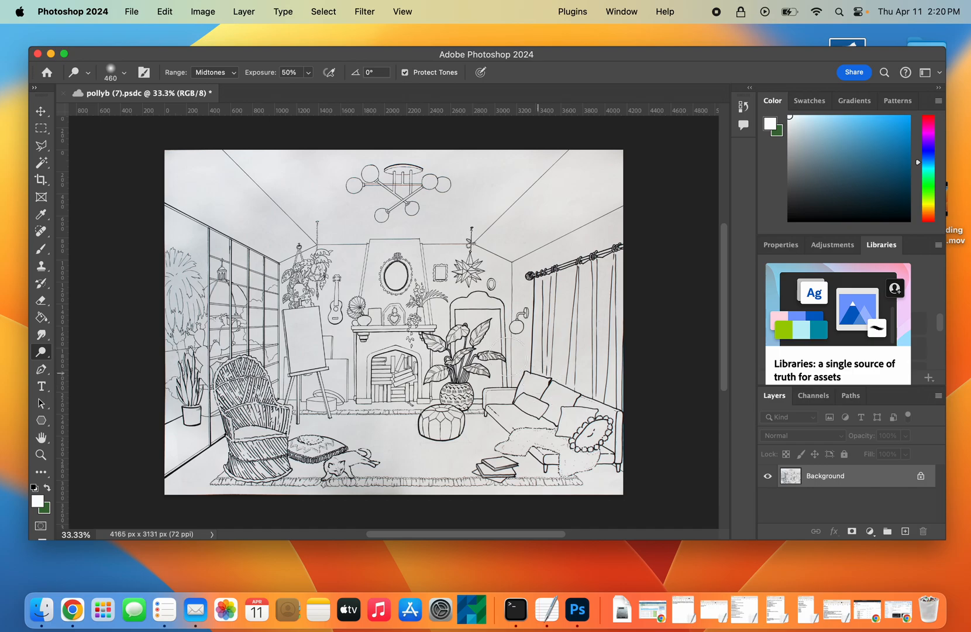
# Paint a freehand squiggle across the Background drawing with the Brush in blue #377390, and undo the stroke.
pyautogui.click(41, 249)
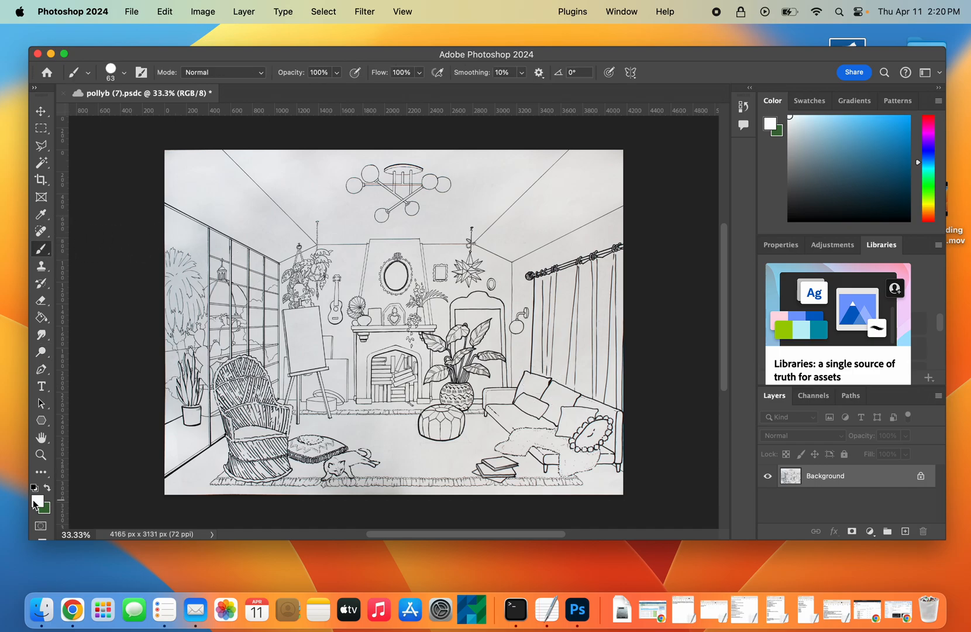
pyautogui.click(36, 501)
pyautogui.click(418, 288)
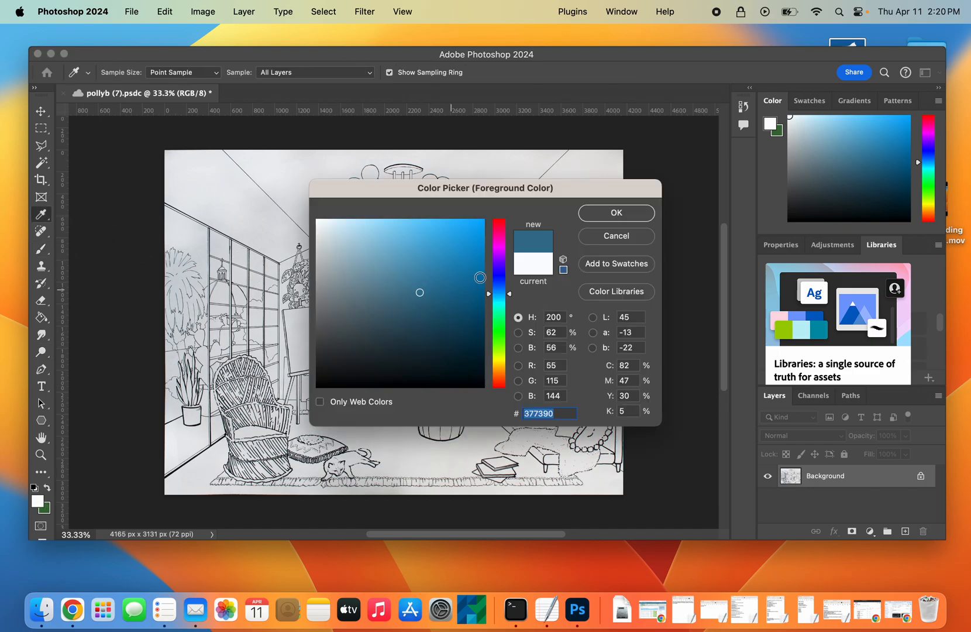
pyautogui.click(620, 213)
pyautogui.moveTo(414, 223)
pyautogui.mouseDown()
pyautogui.moveTo(409, 274)
pyautogui.moveTo(521, 383)
pyautogui.mouseUp()
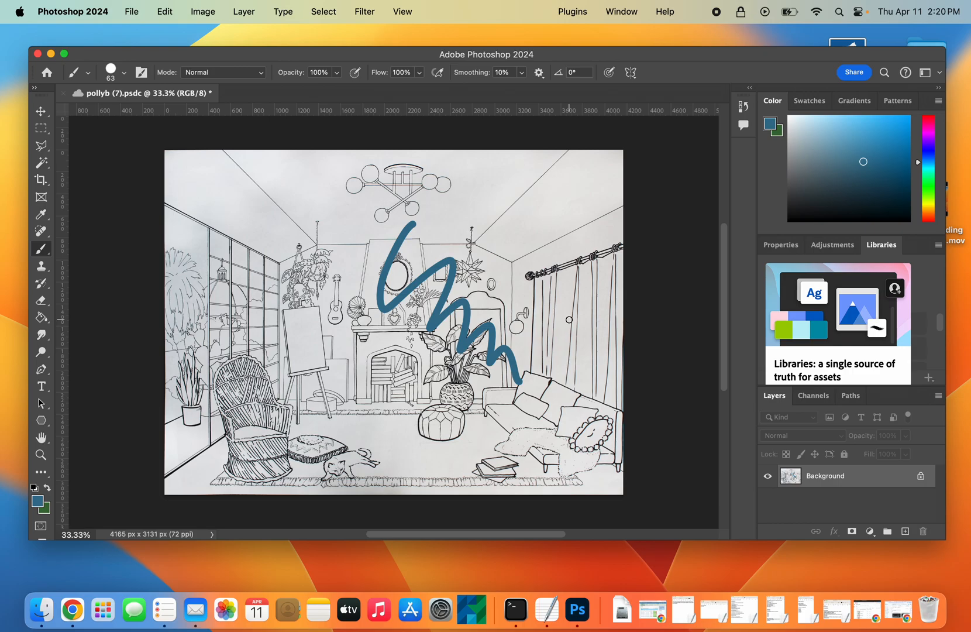
pyautogui.press('super+z')
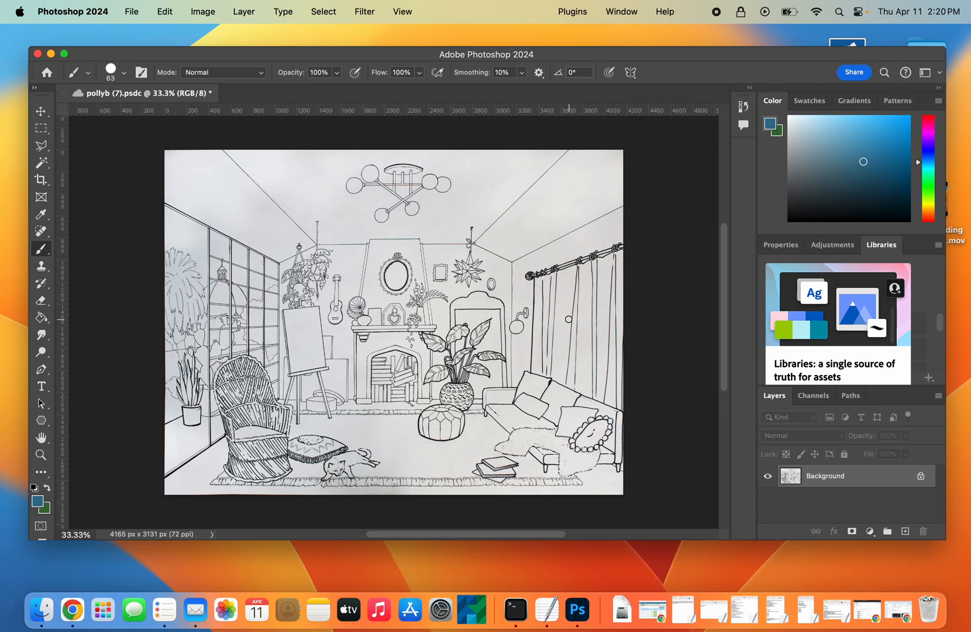
# Paint loose blue test strokes on a new layer above the Background and erase part of them.
pyautogui.click(905, 531)
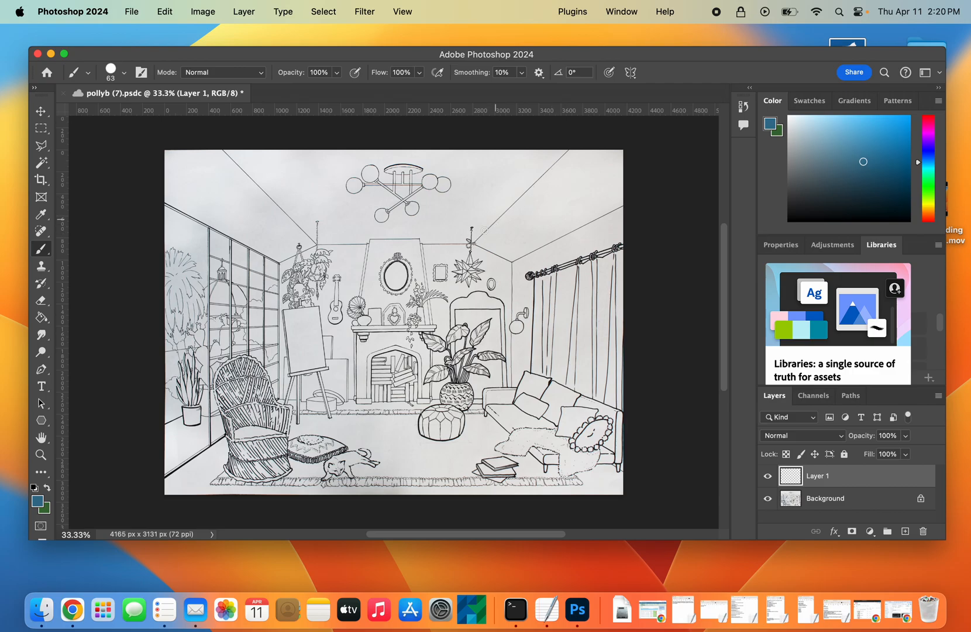
pyautogui.moveTo(496, 173)
pyautogui.mouseDown()
pyautogui.moveTo(518, 225)
pyautogui.moveTo(490, 306)
pyautogui.moveTo(382, 378)
pyautogui.moveTo(474, 364)
pyautogui.mouseUp()
pyautogui.moveTo(530, 341); pyautogui.dragTo(553, 430)
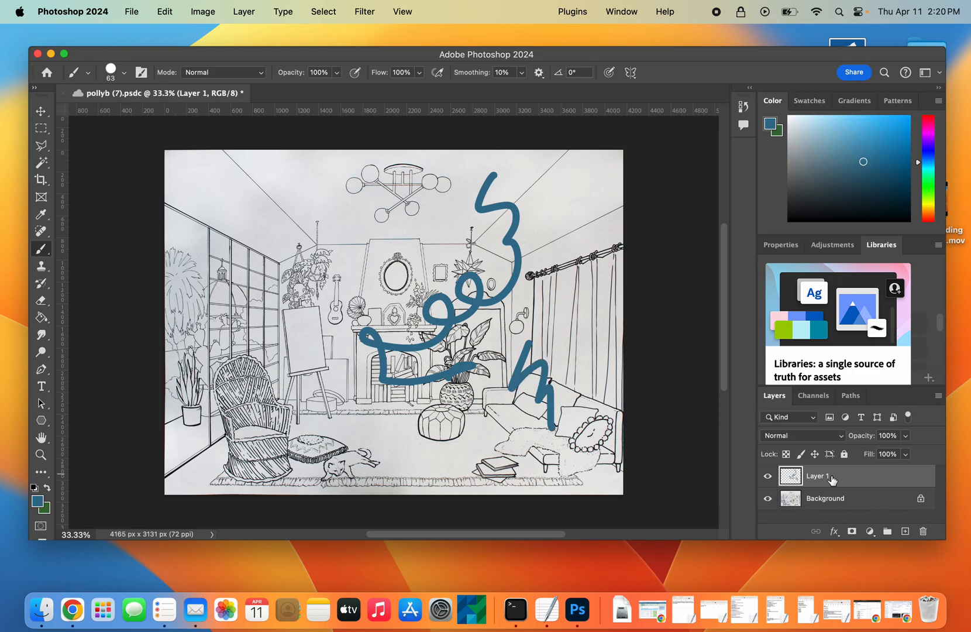
pyautogui.click(41, 300)
pyautogui.moveTo(461, 286)
pyautogui.mouseDown()
pyautogui.moveTo(468, 310)
pyautogui.moveTo(479, 280)
pyautogui.moveTo(513, 275)
pyautogui.moveTo(519, 259)
pyautogui.mouseUp()
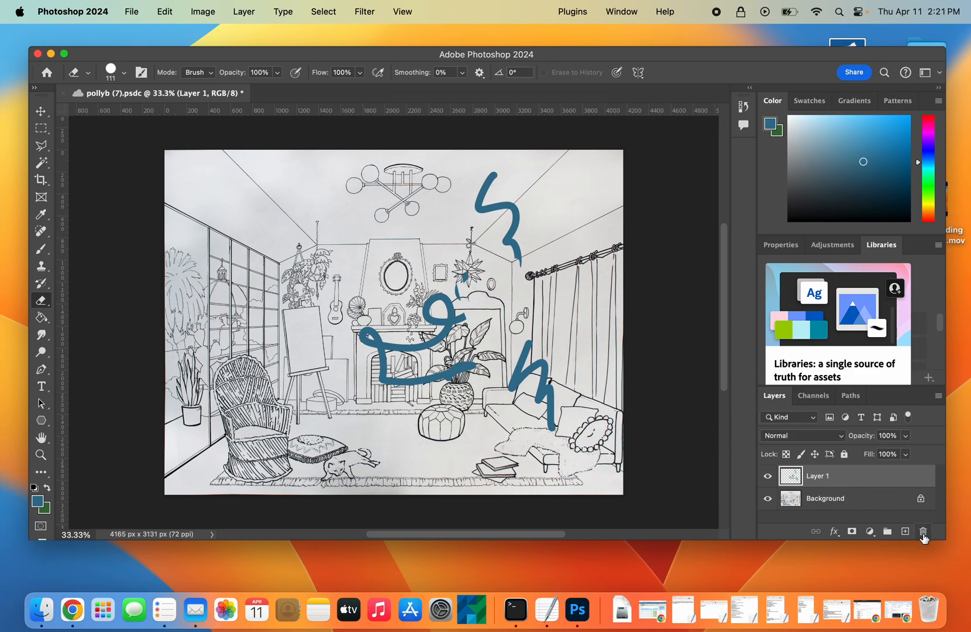
# Toggle the visibility of Layer 1 off and on to compare the drawing with and without the blue strokes.
pyautogui.click(767, 478)
pyautogui.click(767, 480)
pyautogui.click(768, 480)
pyautogui.click(767, 480)
pyautogui.click(768, 479)
pyautogui.click(767, 480)
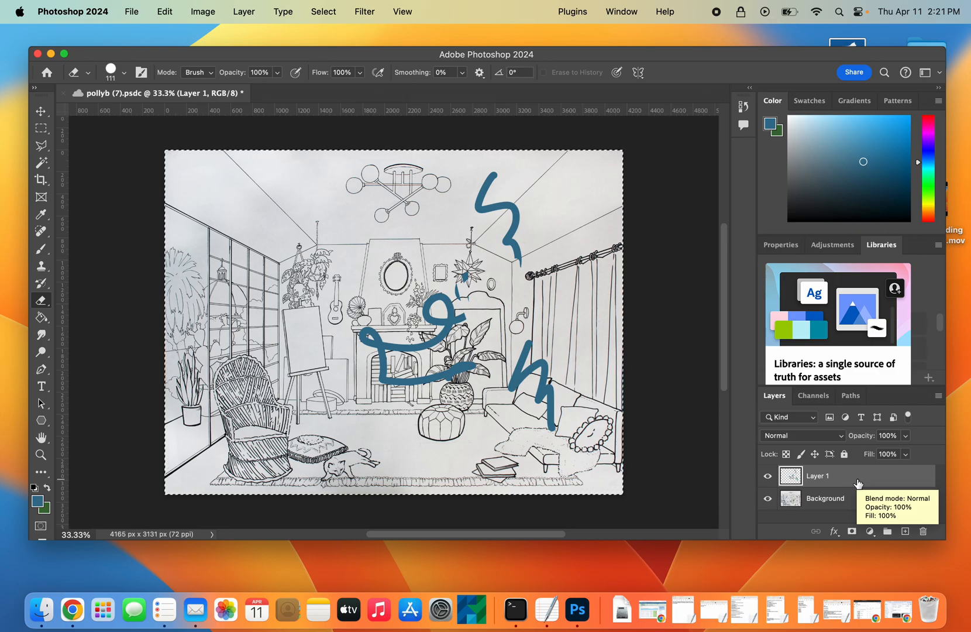
# Clear all the blue strokes from Layer 1 and remove the selection.
pyautogui.press('Delete')
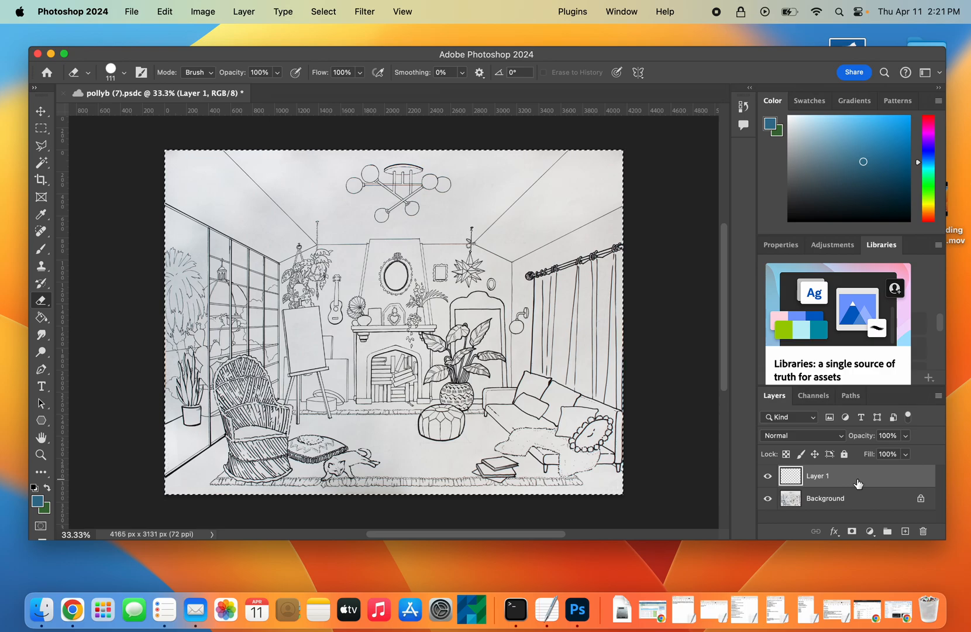
pyautogui.press('super+d')
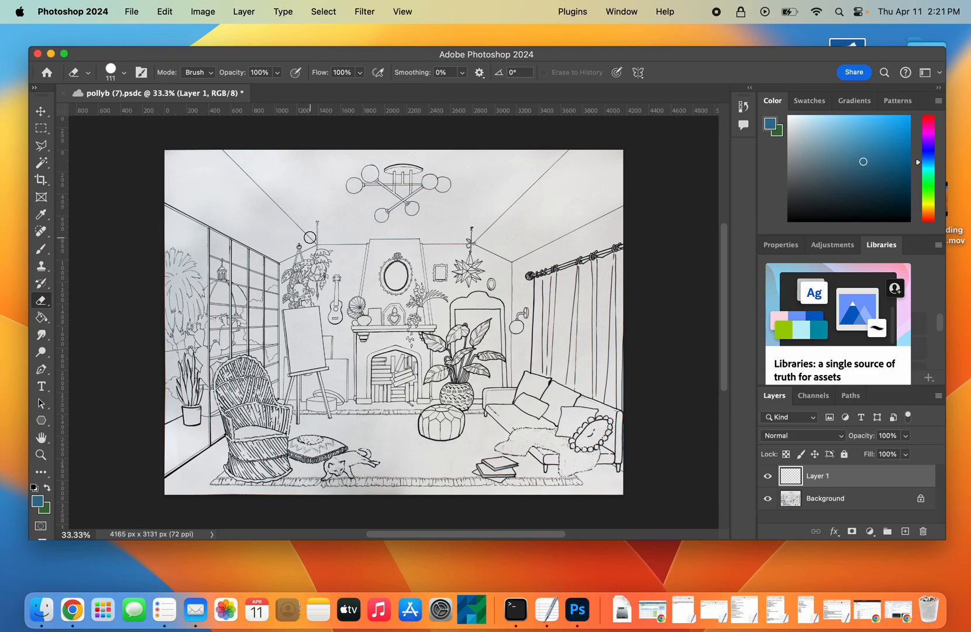
# Select the whole ceiling area along its wall edges with the Polygonal Lasso tool.
pyautogui.click(44, 151)
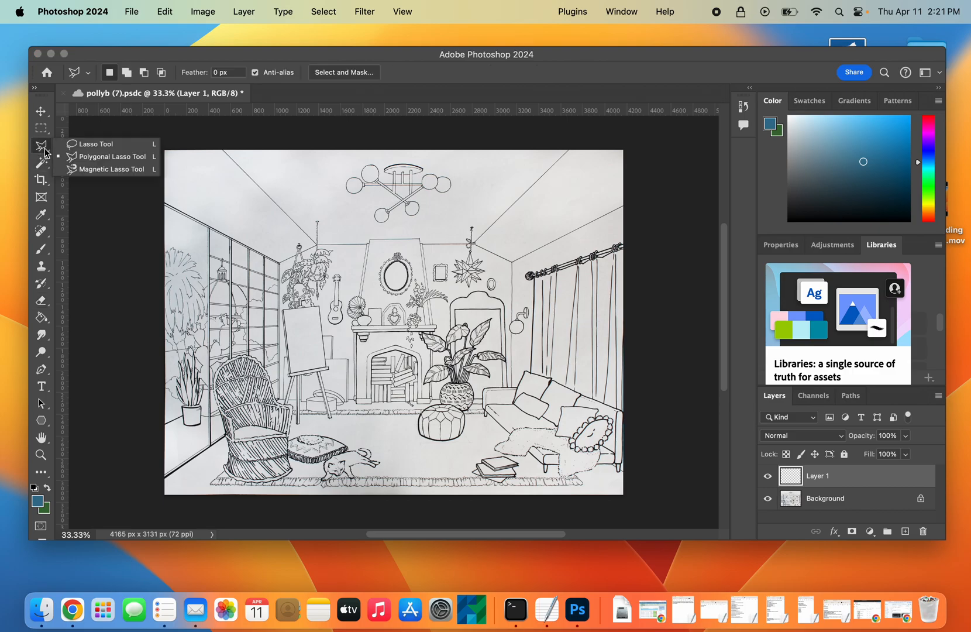
pyautogui.click(80, 157)
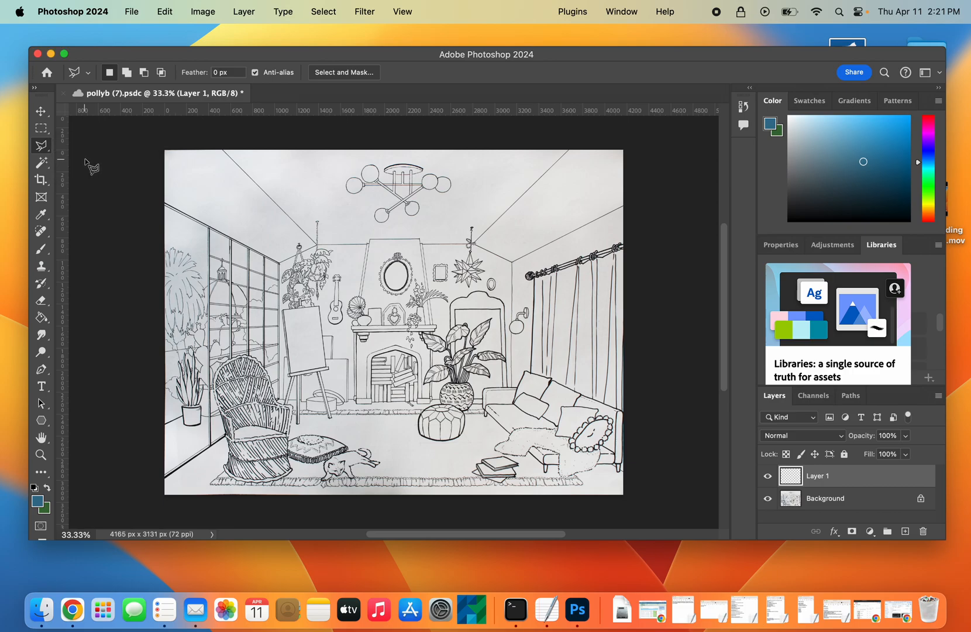
pyautogui.click(164, 203)
pyautogui.click(279, 262)
pyautogui.click(317, 245)
pyautogui.click(473, 244)
pyautogui.click(512, 263)
pyautogui.click(639, 197)
pyautogui.click(635, 137)
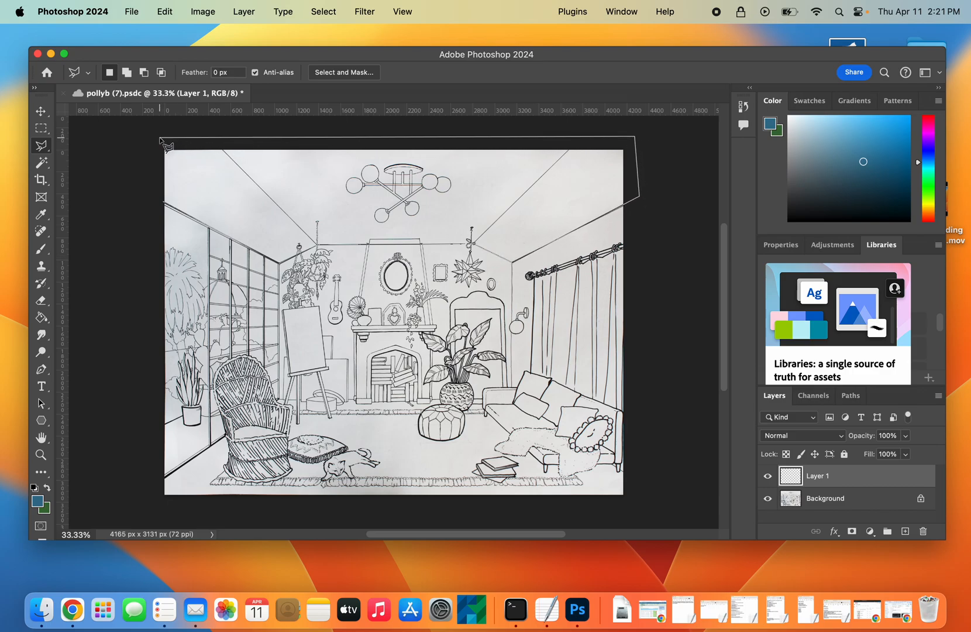
pyautogui.click(165, 204)
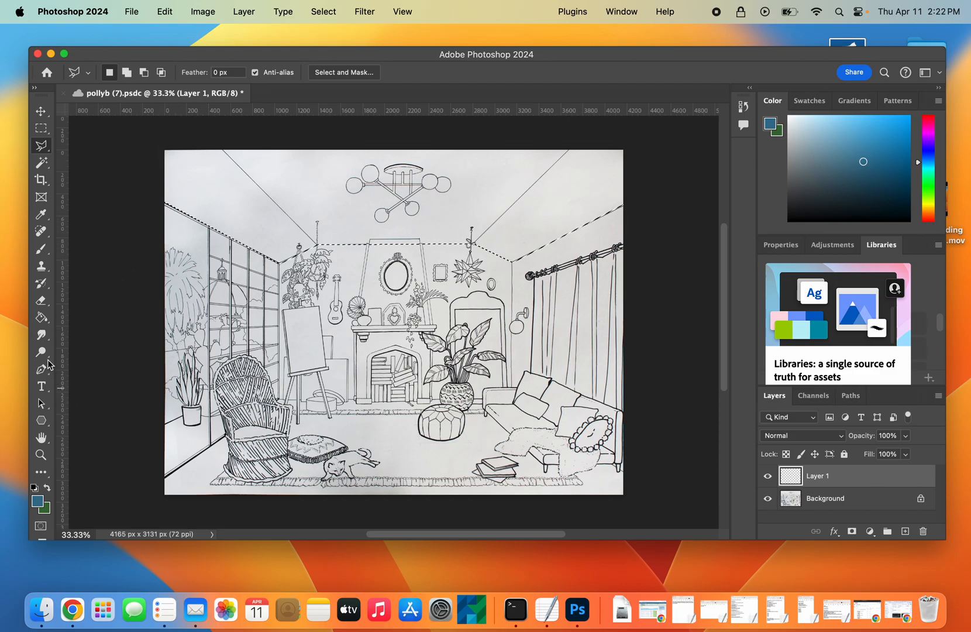
# Fill the ceiling selection on Layer 1 with a dark navy blue using the Paint Bucket.
pyautogui.click(42, 320)
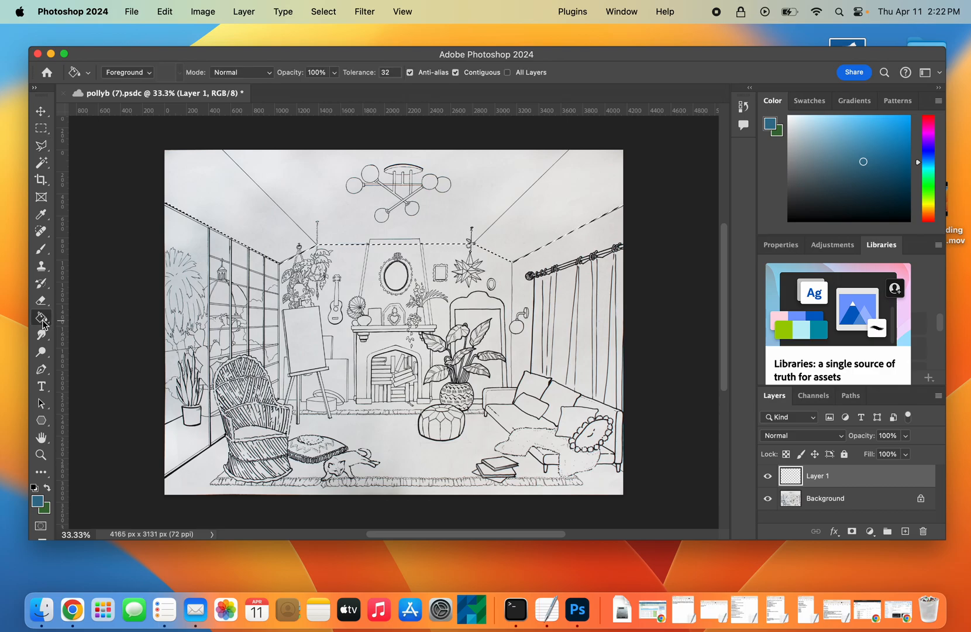
pyautogui.rightClick(43, 323)
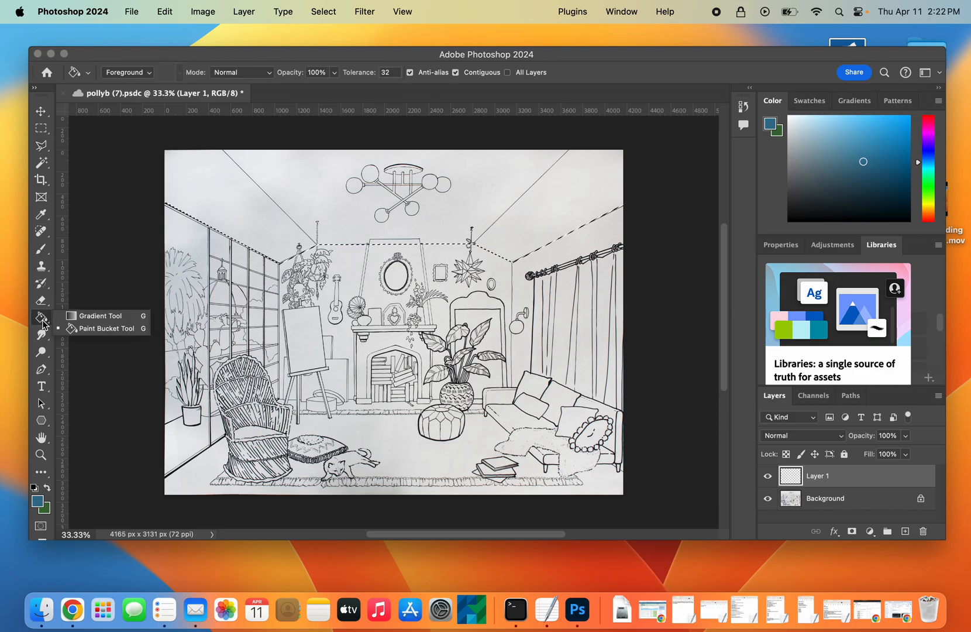
pyautogui.click(77, 315)
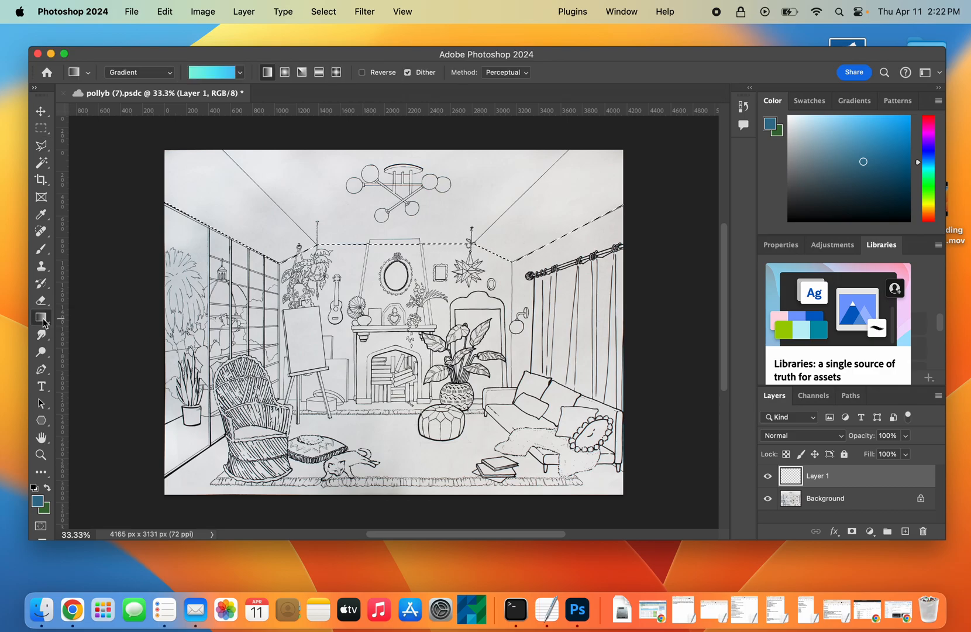
pyautogui.rightClick(43, 321)
pyautogui.click(88, 329)
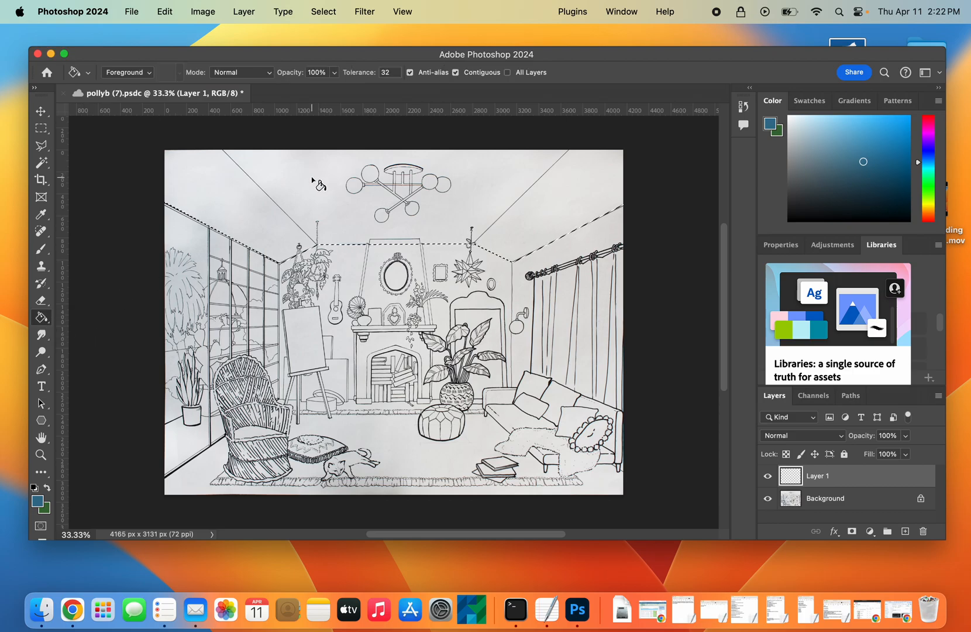
pyautogui.moveTo(57, 486); pyautogui.dragTo(50, 487)
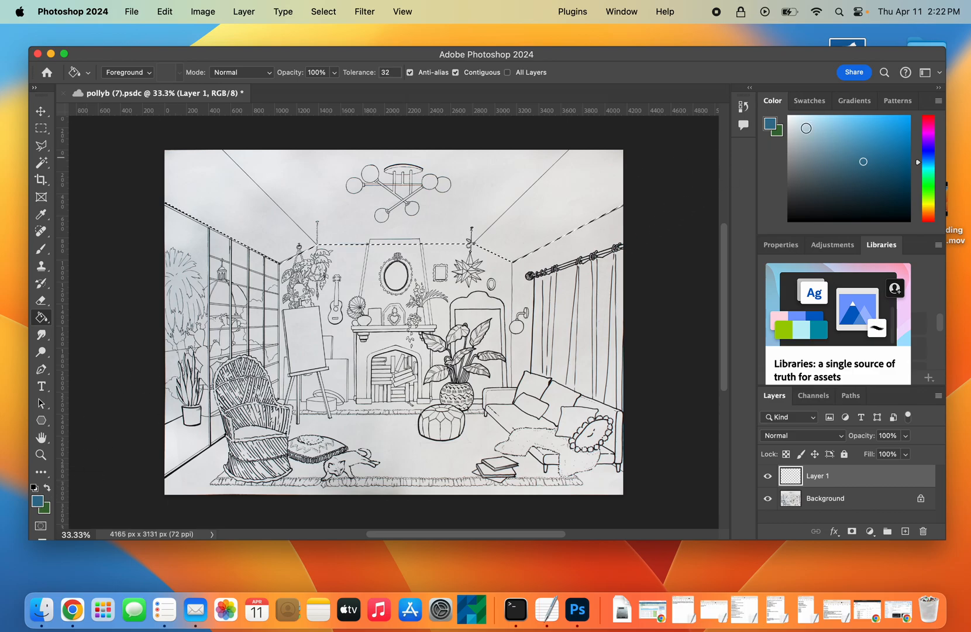
pyautogui.click(875, 189)
pyautogui.click(882, 186)
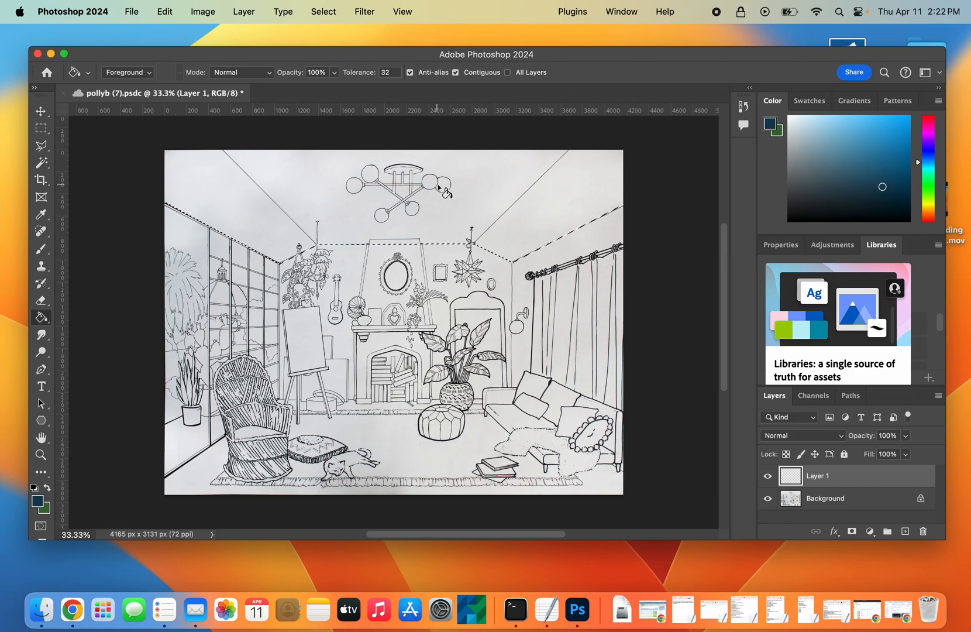
pyautogui.click(468, 196)
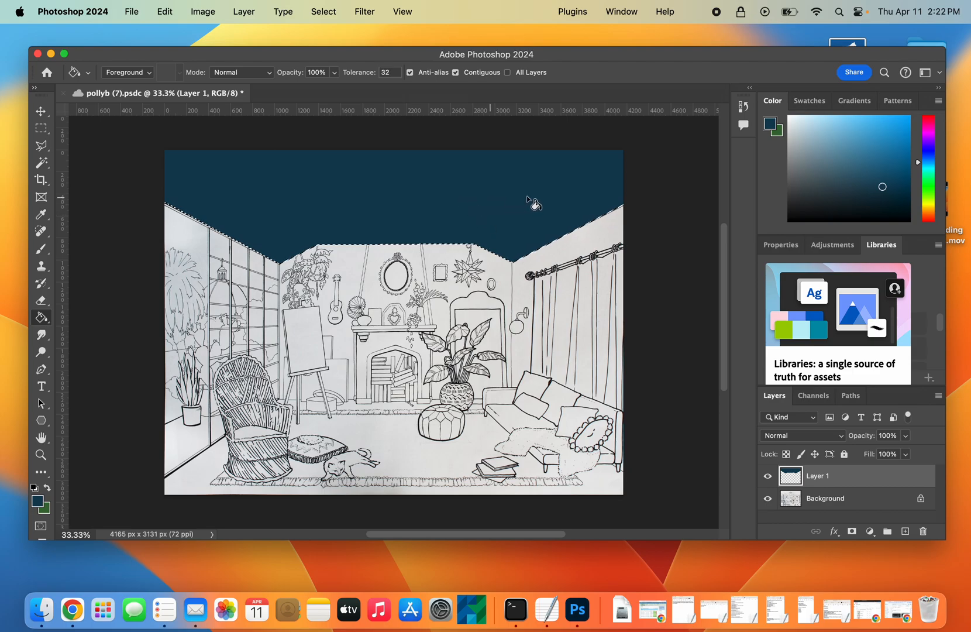
# Toggle Layer 1 off and on to compare the room with and without the navy ceiling.
pyautogui.click(768, 479)
pyautogui.click(768, 478)
pyautogui.click(768, 479)
pyautogui.click(768, 479)
pyautogui.click(767, 478)
pyautogui.click(767, 479)
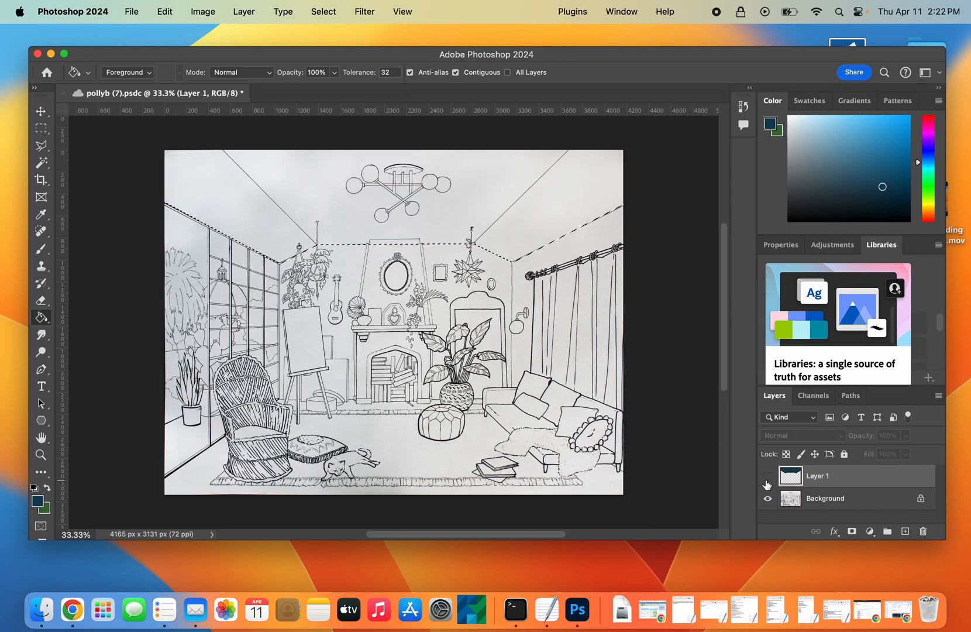
pyautogui.click(767, 480)
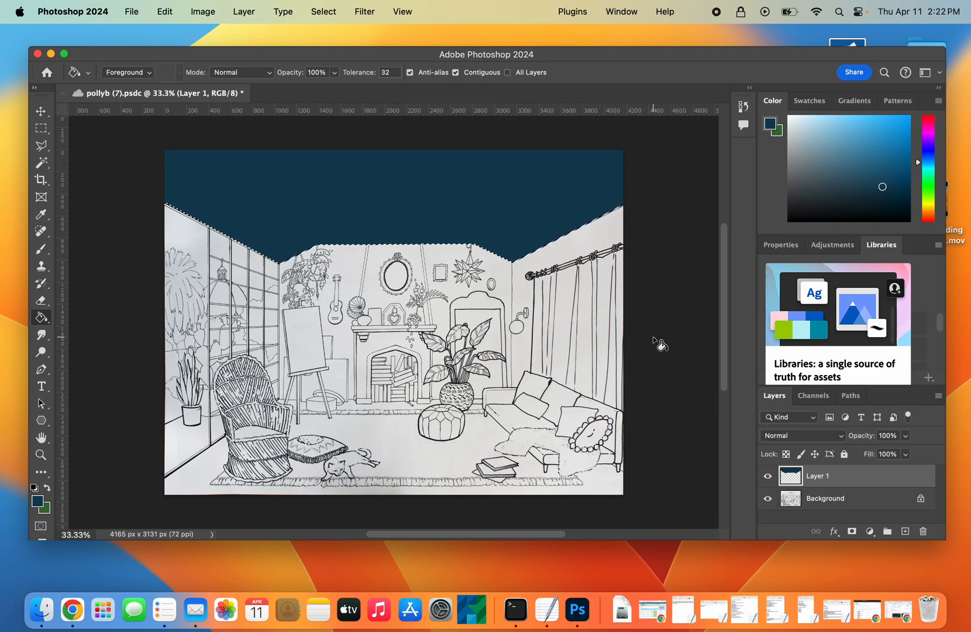
# Deselect the ceiling and lower the fill of Layer 1 to 71% so the chandelier lines show through.
pyautogui.press('super+d')
pyautogui.click(906, 455)
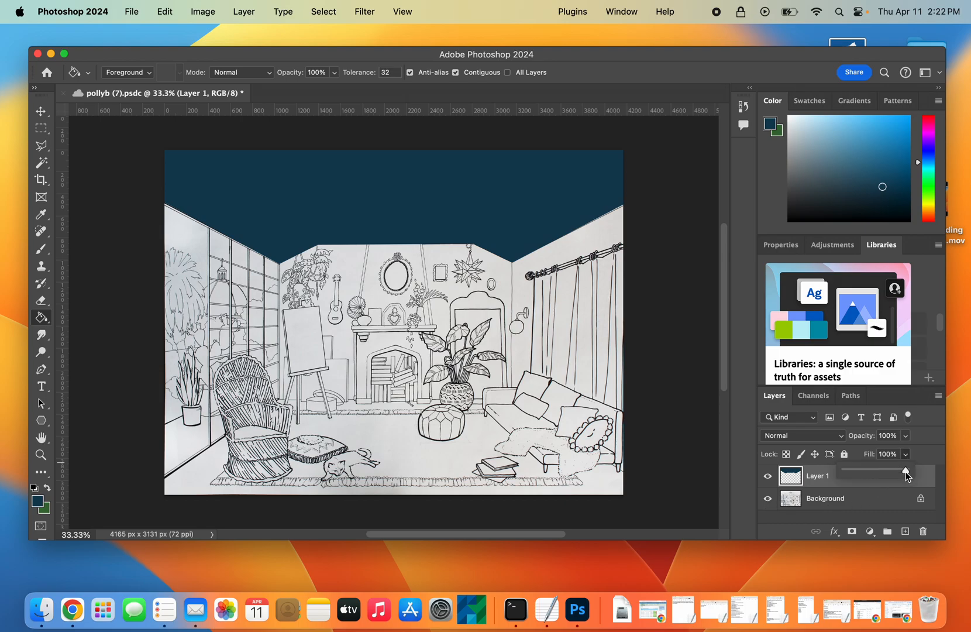
pyautogui.press('super+s')
pyautogui.moveTo(888, 476); pyautogui.dragTo(888, 478)
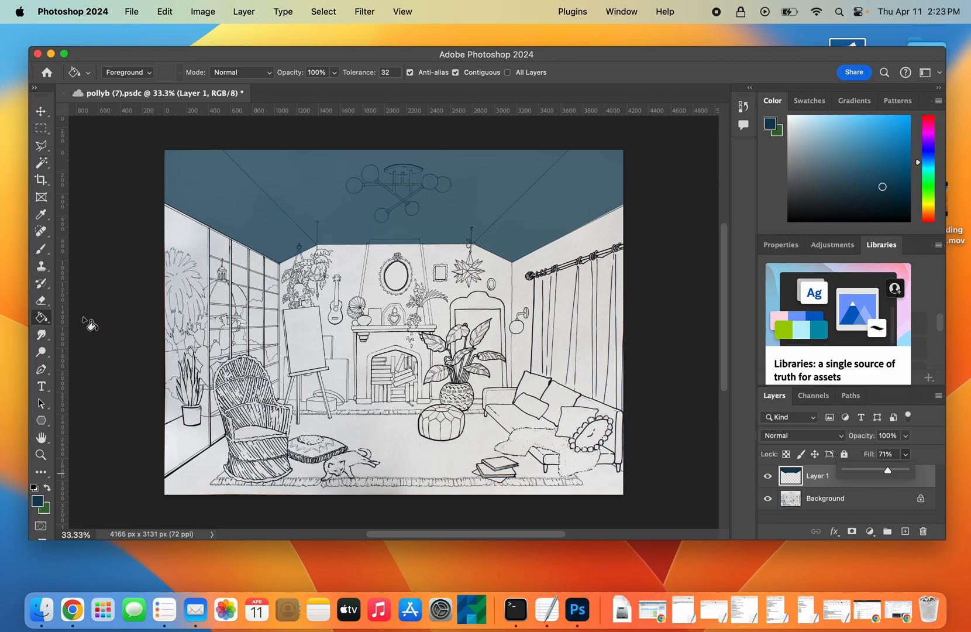
# Erase the navy color from the middle of the chandelier's far-left globe with the Eraser at size 111.
pyautogui.click(42, 301)
pyautogui.click(41, 454)
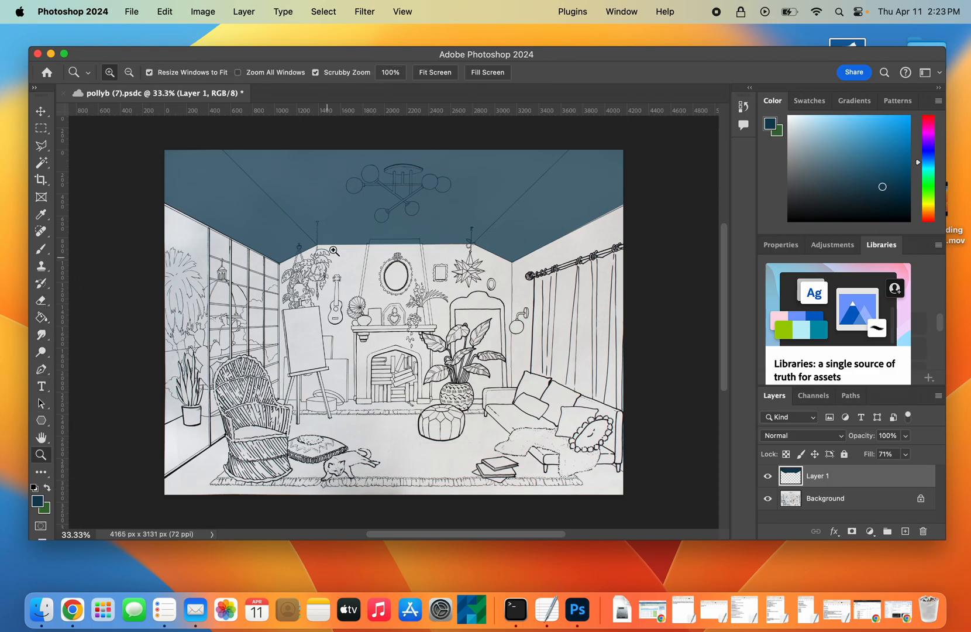
pyautogui.click(412, 181)
pyautogui.click(403, 187)
pyautogui.click(375, 176)
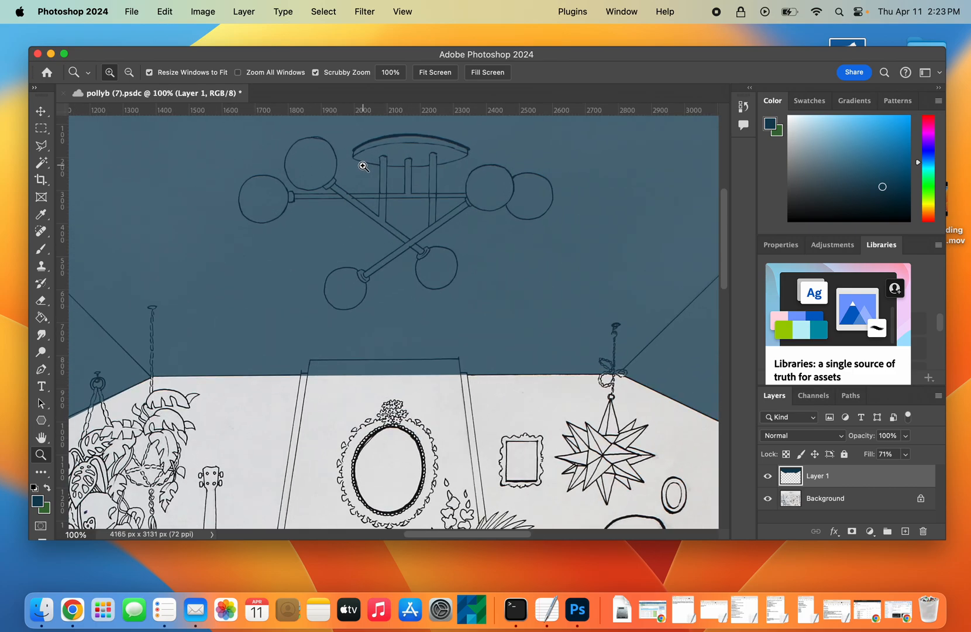
pyautogui.click(362, 164)
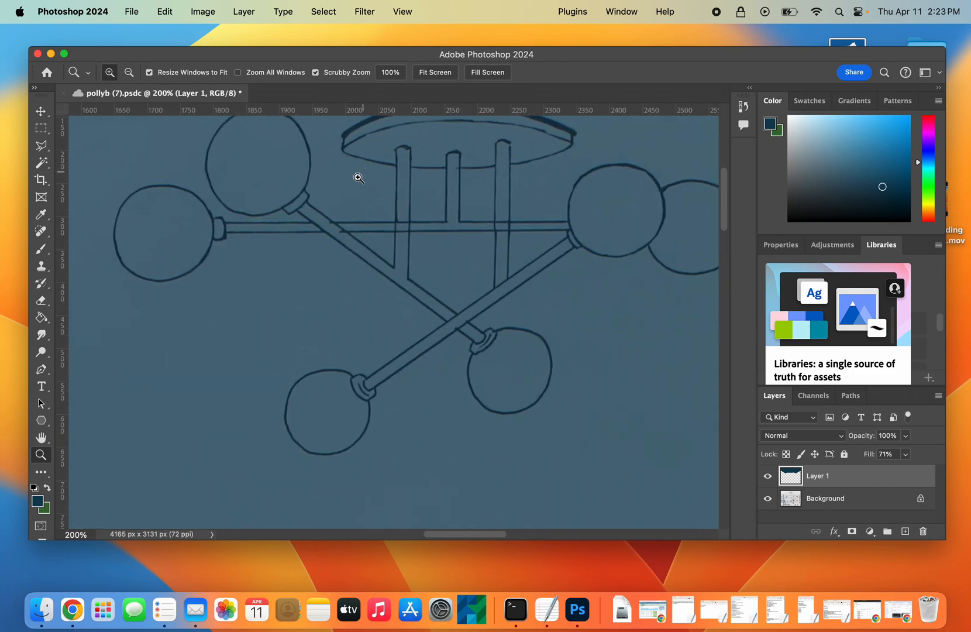
pyautogui.click(41, 302)
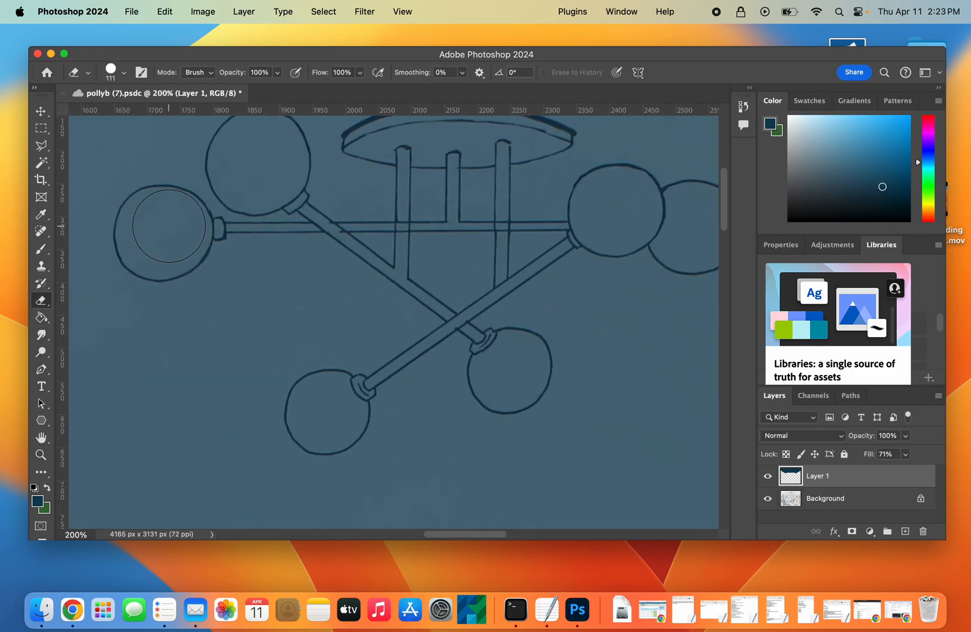
pyautogui.click(170, 224)
pyautogui.moveTo(163, 223); pyautogui.dragTo(156, 241)
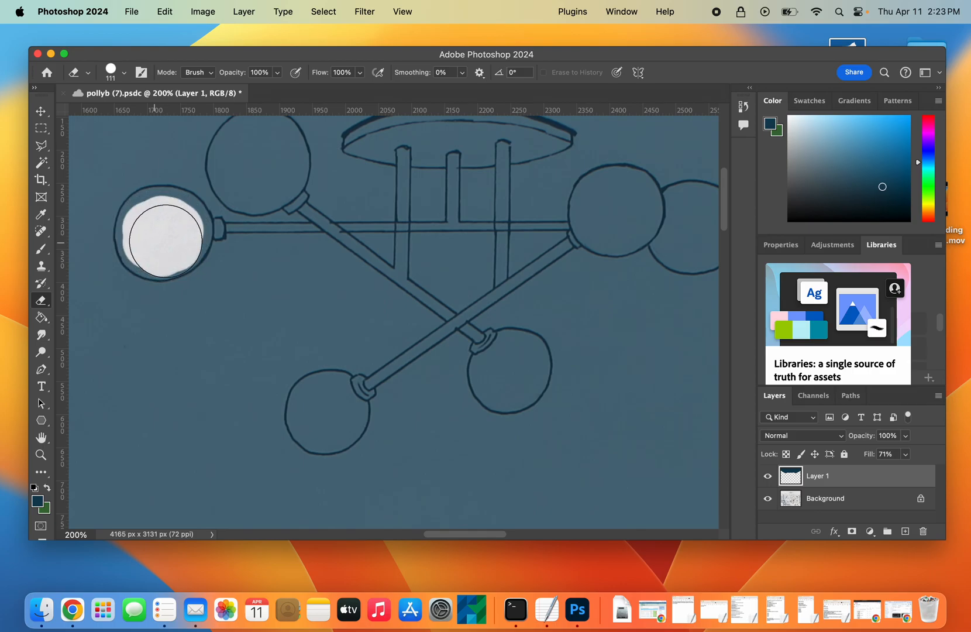
# Erase the remaining color up to the far-left globe's outline with a smaller Eraser, and dab a small spot in the neighbouring globe.
pyautogui.click(133, 110)
pyautogui.click(272, 162)
pyautogui.moveTo(176, 252)
pyautogui.mouseDown()
pyautogui.moveTo(187, 202)
pyautogui.moveTo(156, 202)
pyautogui.moveTo(134, 225)
pyautogui.moveTo(130, 237)
pyautogui.moveTo(157, 262)
pyautogui.moveTo(188, 245)
pyautogui.moveTo(193, 220)
pyautogui.moveTo(184, 206)
pyautogui.moveTo(146, 209)
pyautogui.moveTo(138, 197)
pyautogui.mouseUp()
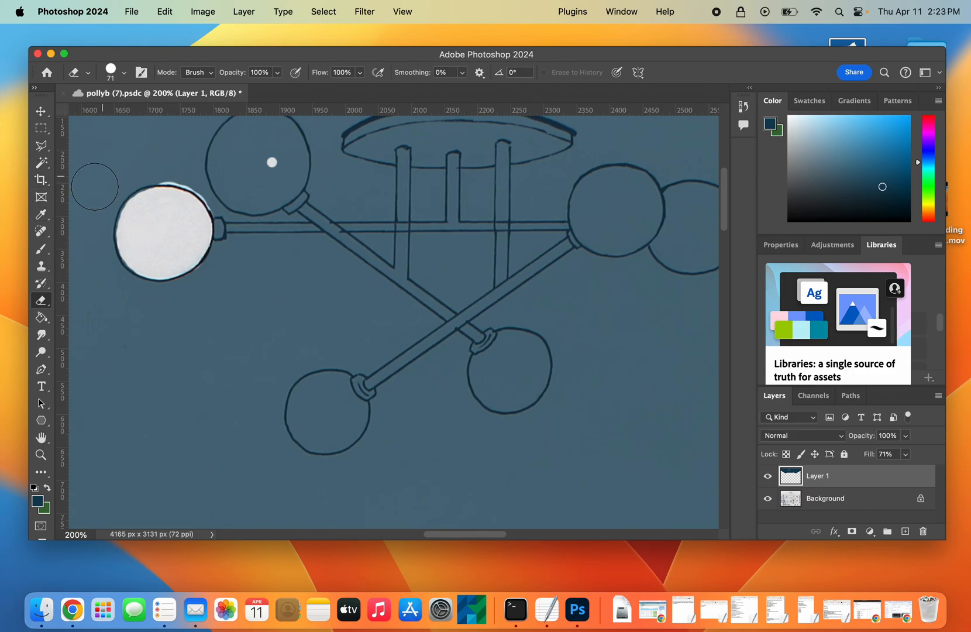
# Try to paint navy back over the top of the far-left globe with the Brush, and undo the stroke.
pyautogui.click(41, 249)
pyautogui.moveTo(164, 202); pyautogui.dragTo(175, 208)
pyautogui.press('super+z')
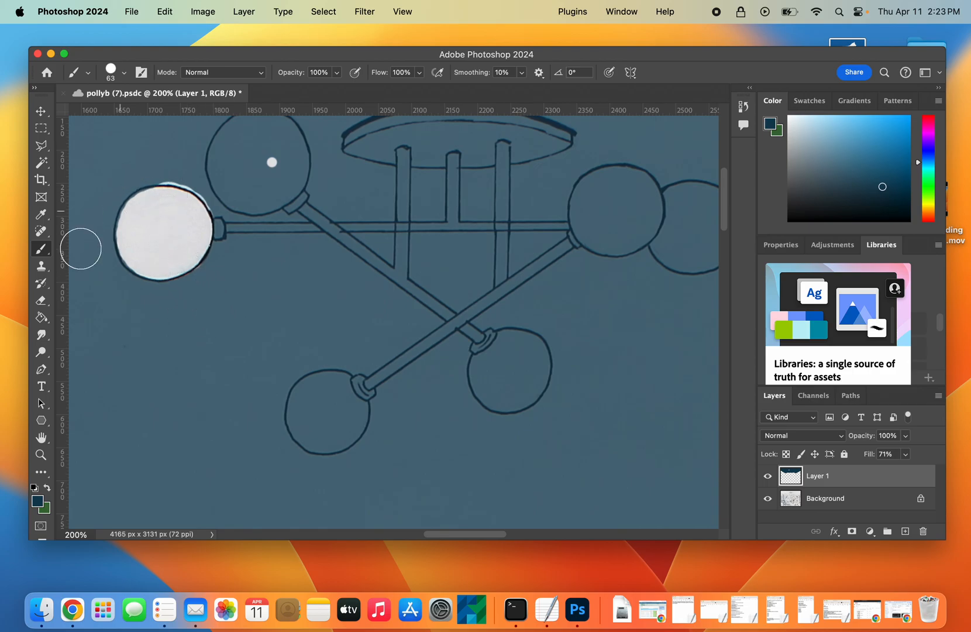
# Cover the white gap along the far-left globe's upper outline with navy using the Smudge tool at size 25 and 50% strength.
pyautogui.click(42, 338)
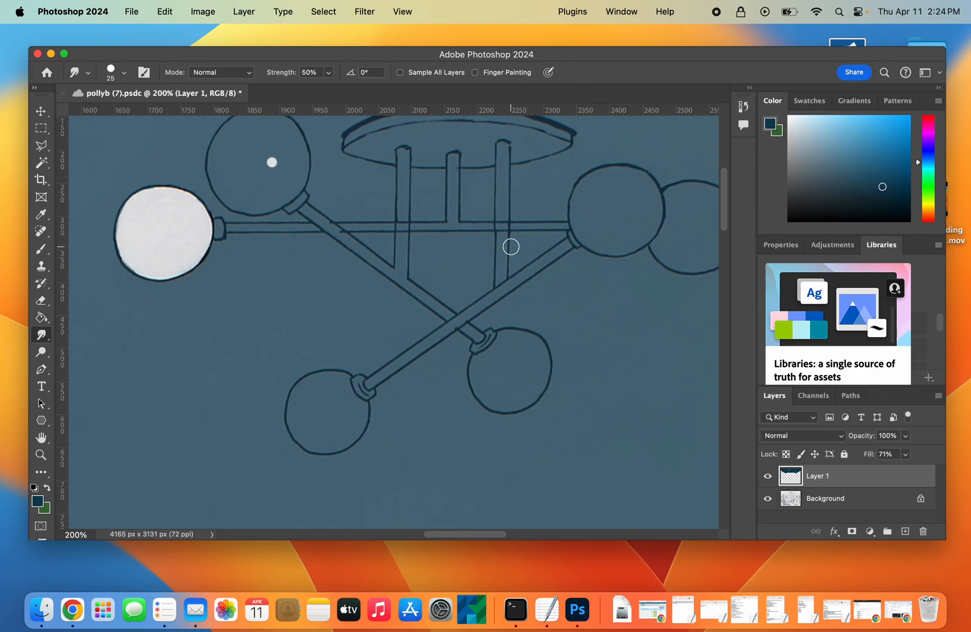
pyautogui.press('super+space')
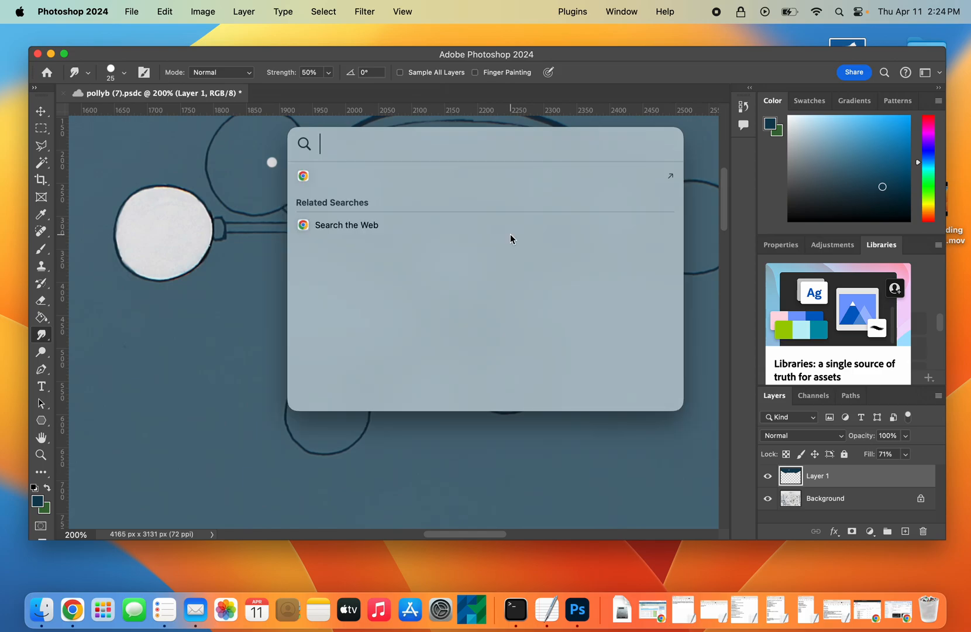
pyautogui.click(300, 55)
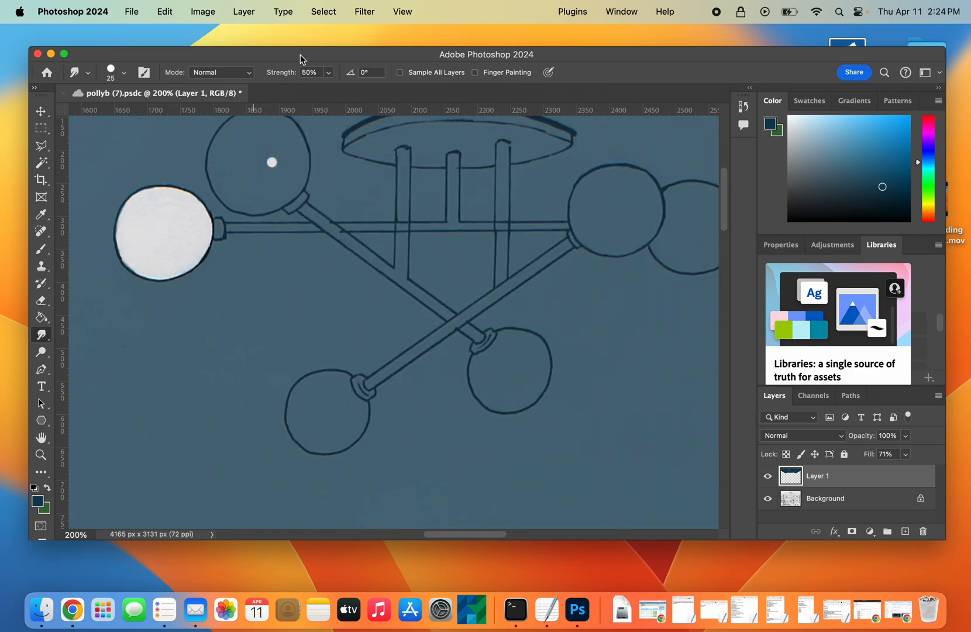
# Select the left sloping ceiling panel with the Polygonal Lasso, following the wall edge and the ceiling fold line.
pyautogui.press('super+minus')
pyautogui.press('super+minus')
pyautogui.press('super+minus')
pyautogui.press('super+minus')
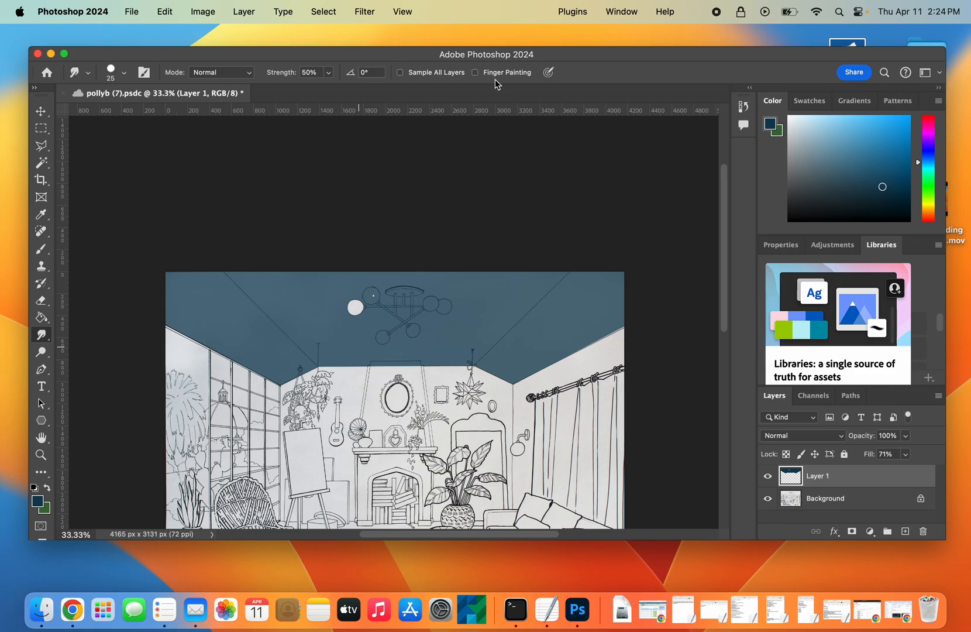
pyautogui.click(41, 145)
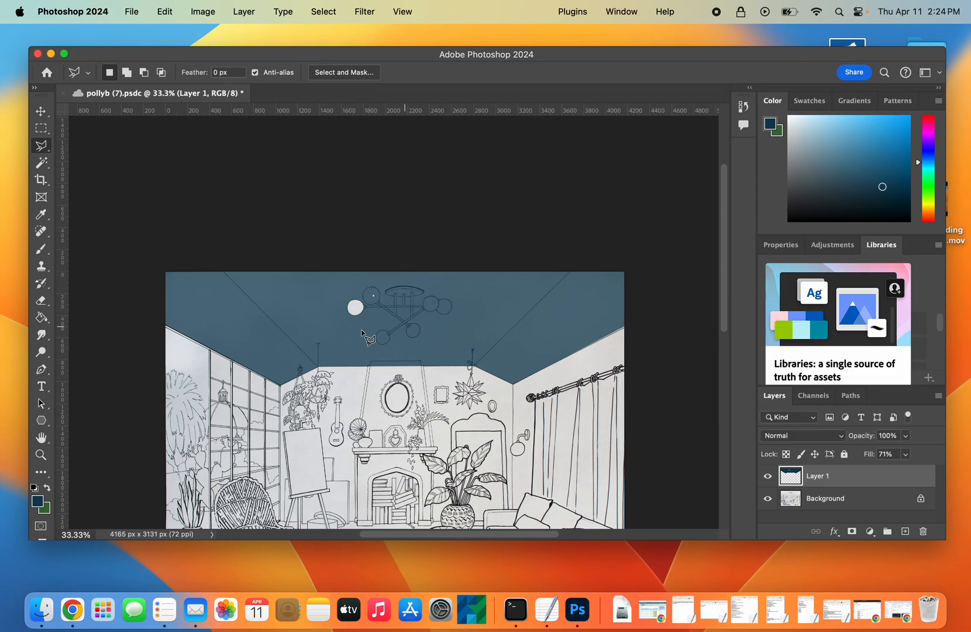
pyautogui.click(156, 320)
pyautogui.click(281, 386)
pyautogui.click(318, 366)
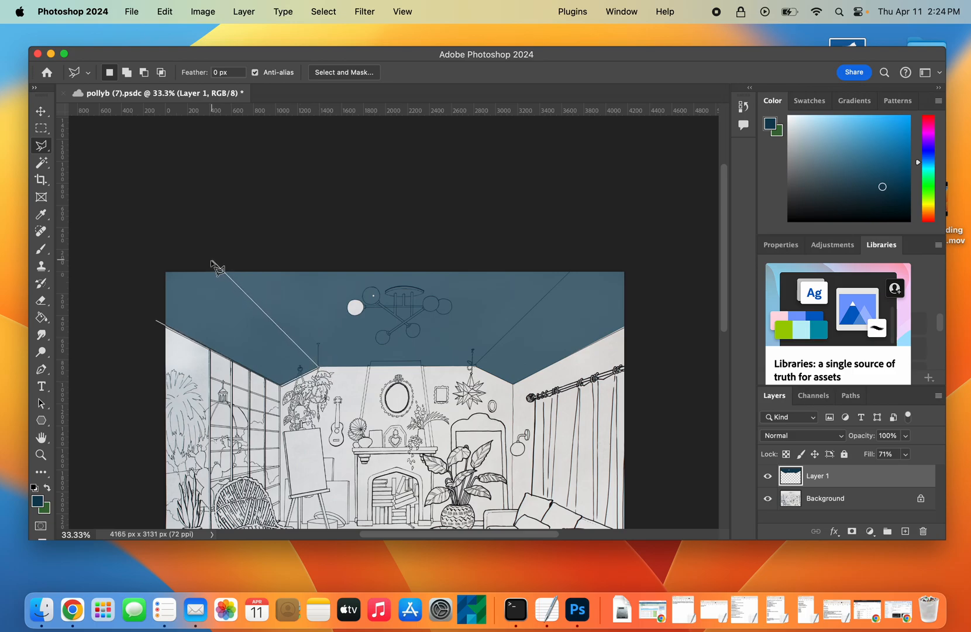
pyautogui.click(214, 262)
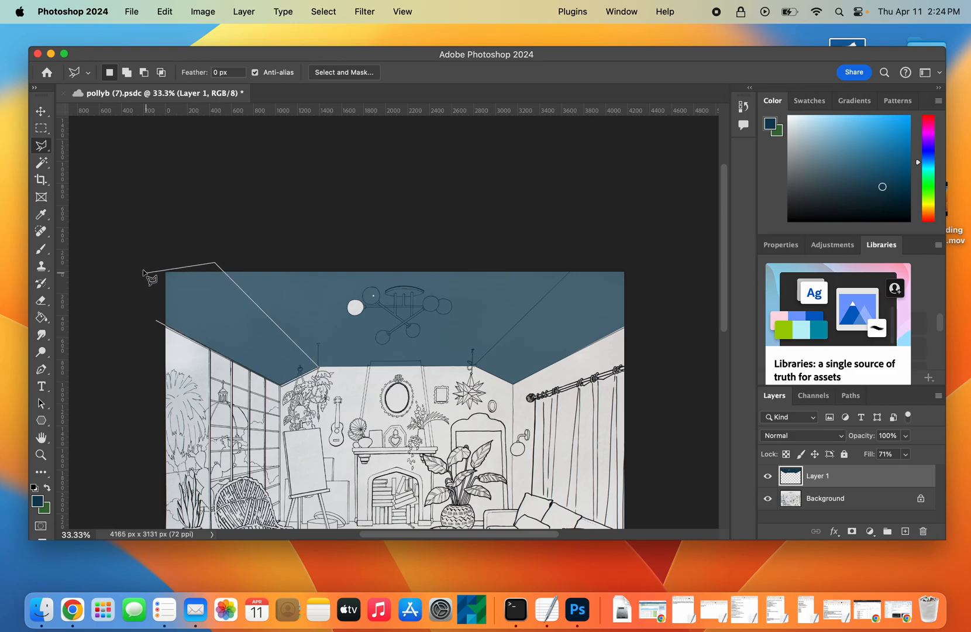
pyautogui.click(157, 321)
# Darken the selected left ceiling panel with a Curves point at input 143, output 120, and deselect it.
pyautogui.click(205, 12)
pyautogui.moveTo(223, 56)
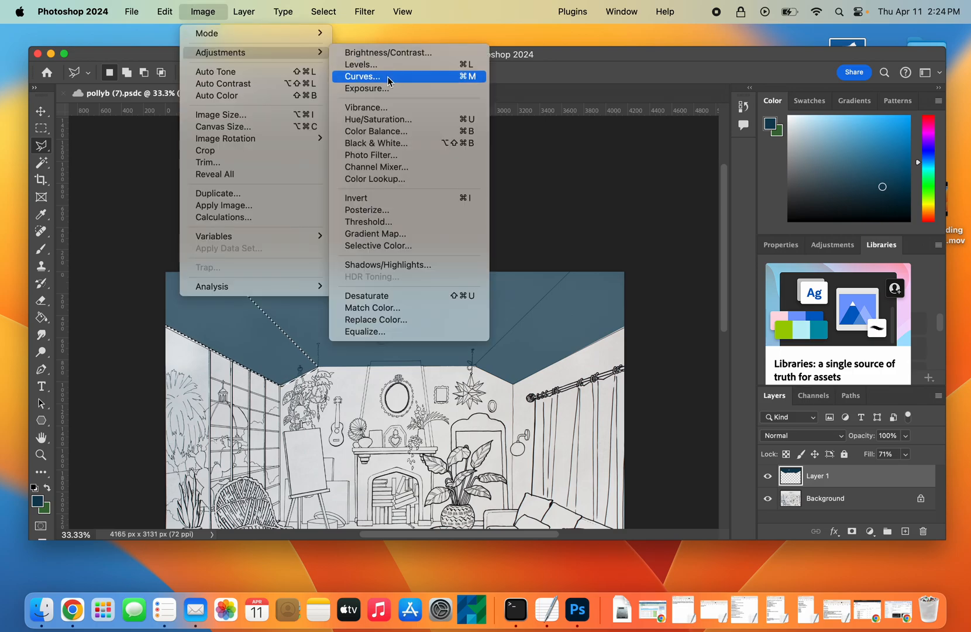
pyautogui.click(363, 76)
pyautogui.click(686, 241)
pyautogui.moveTo(685, 241); pyautogui.dragTo(692, 250)
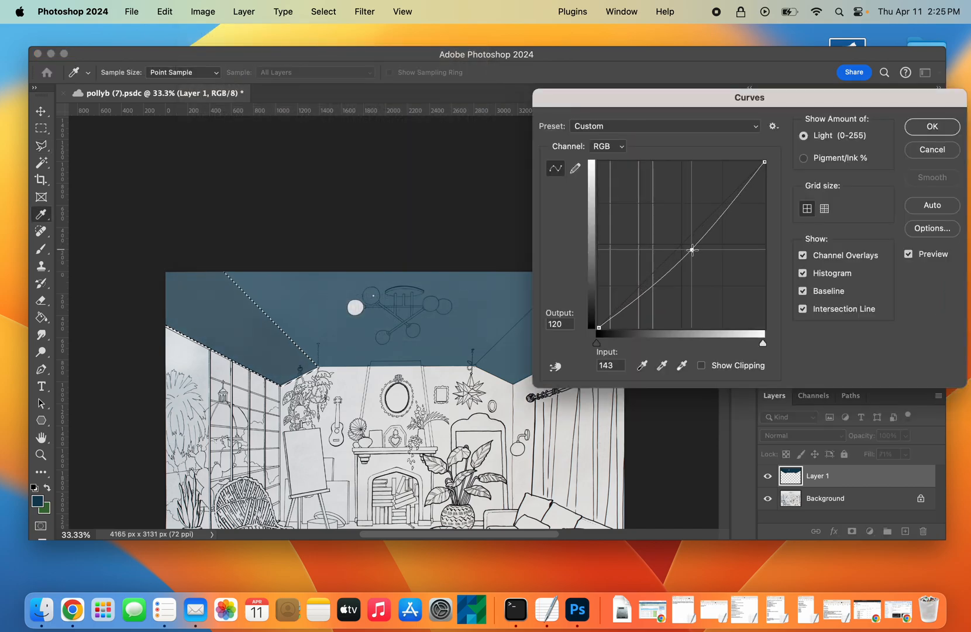
pyautogui.click(931, 126)
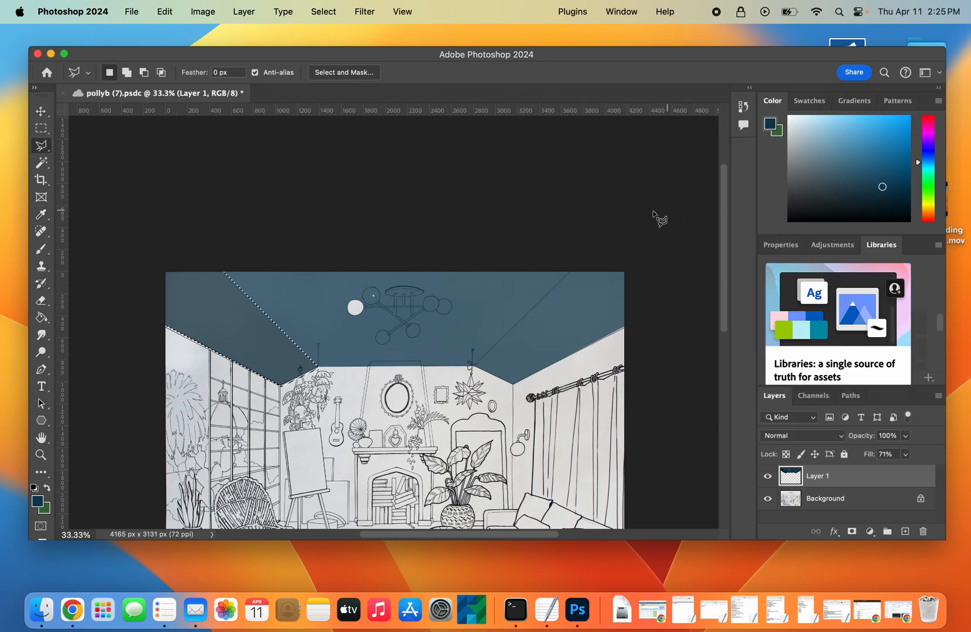
pyautogui.press('super+d')
# Outline the right sloping ceiling panel with the Polygonal Lasso, from the fold line around to the right wall edge.
pyautogui.click(476, 367)
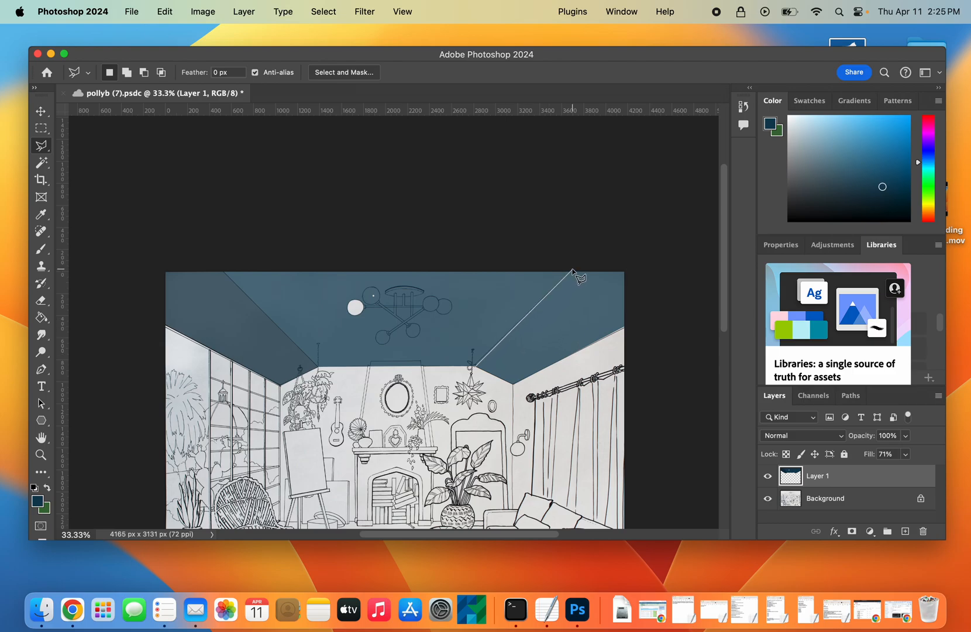
pyautogui.click(648, 267)
pyautogui.click(631, 331)
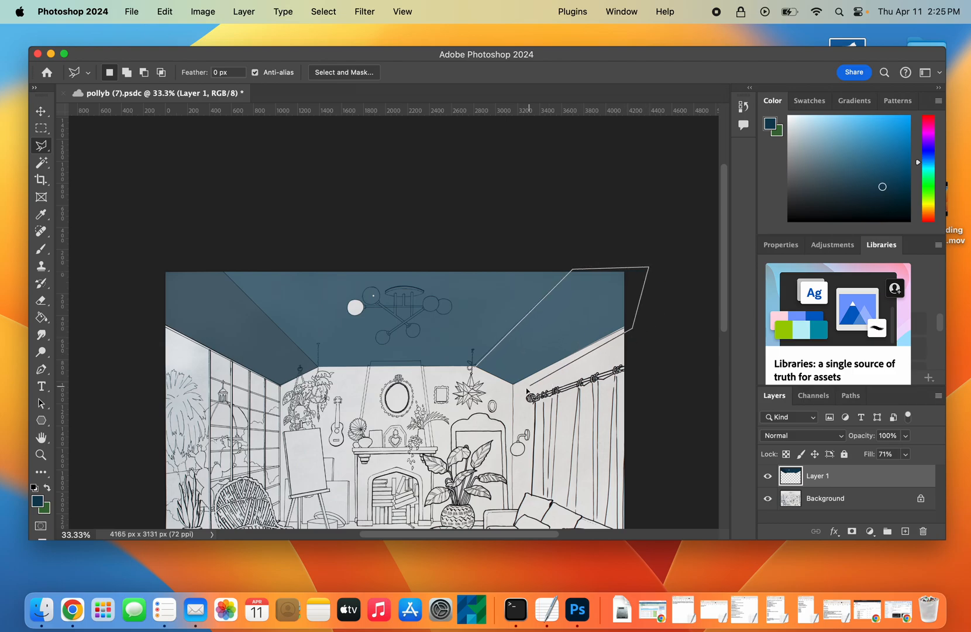
pyautogui.click(513, 387)
pyautogui.click(476, 367)
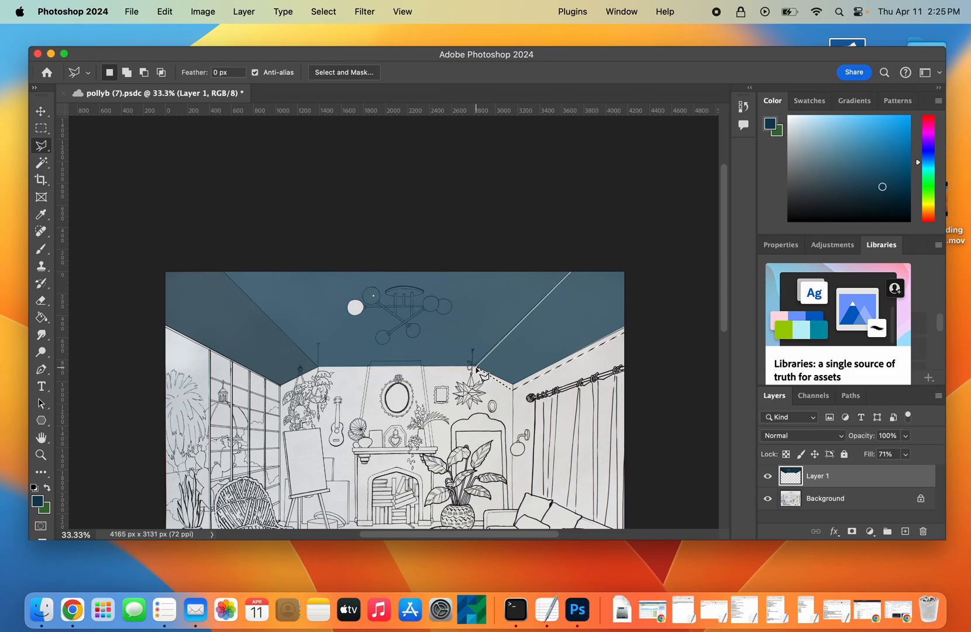
# Lighten the selected right ceiling panel with a Curves point at input 179, output 208, and deselect it.
pyautogui.click(202, 12)
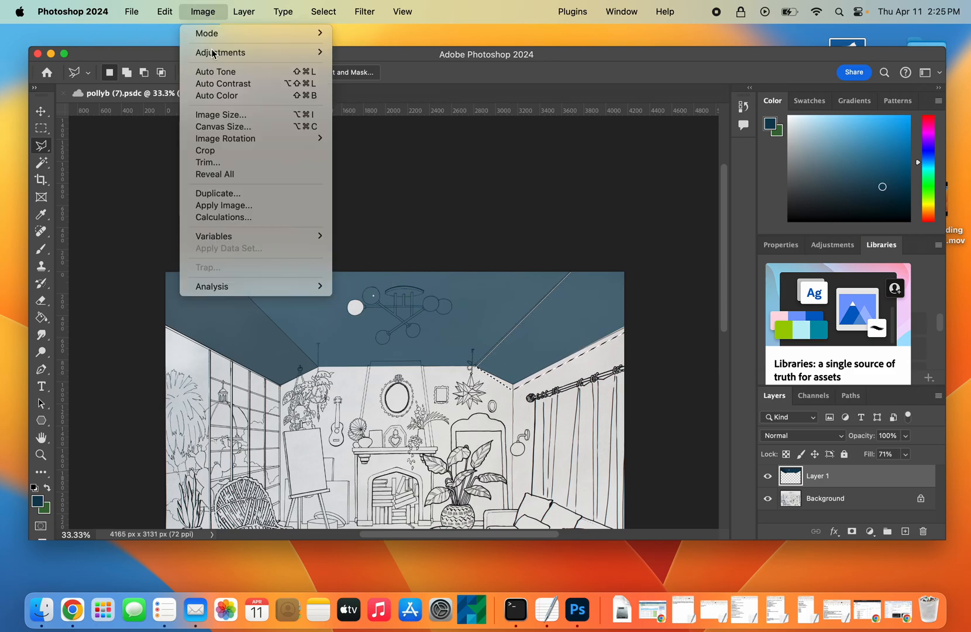
pyautogui.moveTo(250, 59)
pyautogui.click(362, 76)
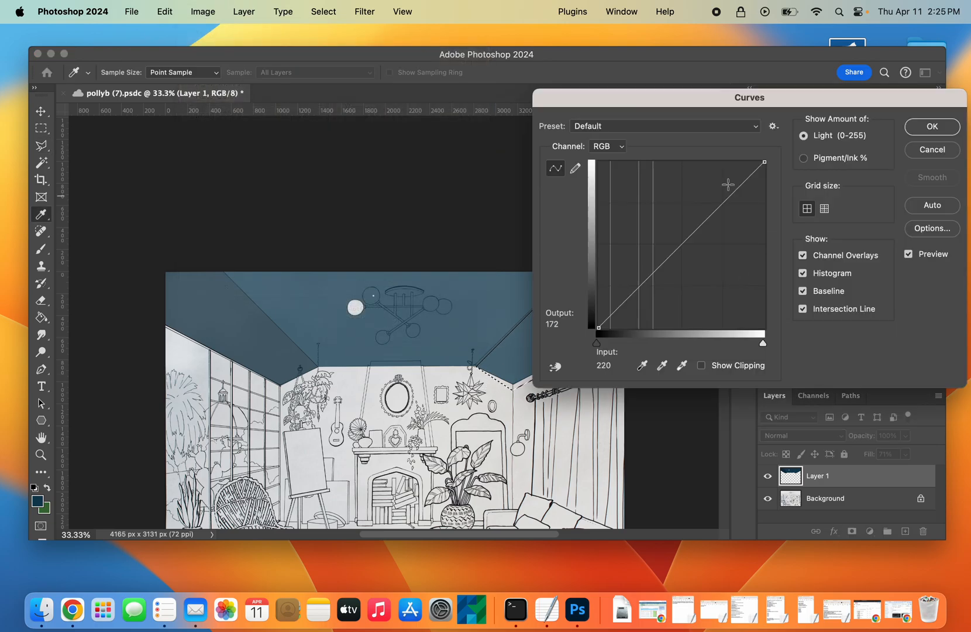
pyautogui.moveTo(690, 97); pyautogui.dragTo(758, 104)
pyautogui.moveTo(804, 206); pyautogui.dragTo(781, 199)
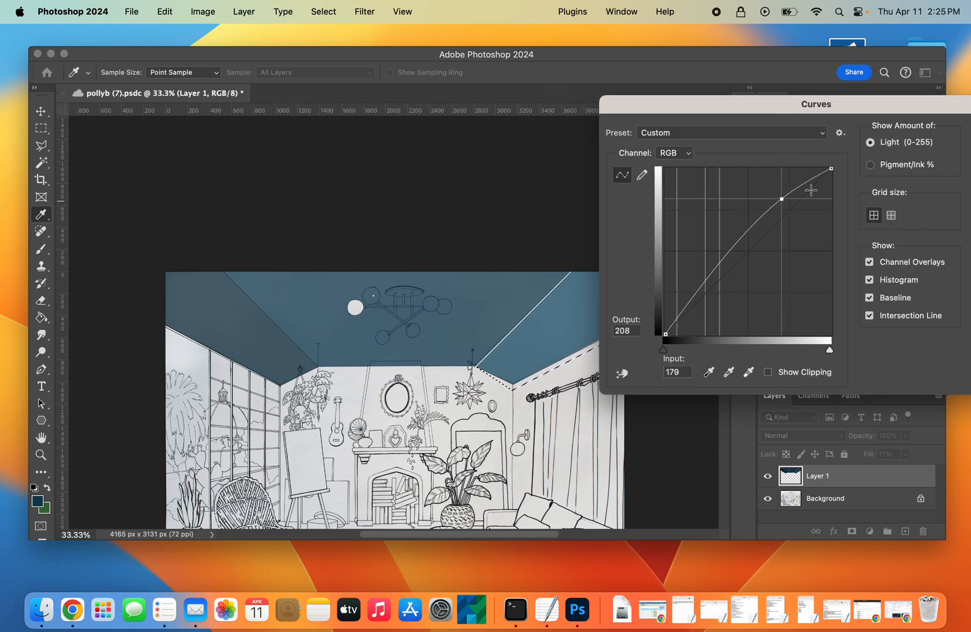
pyautogui.moveTo(813, 103); pyautogui.dragTo(688, 92)
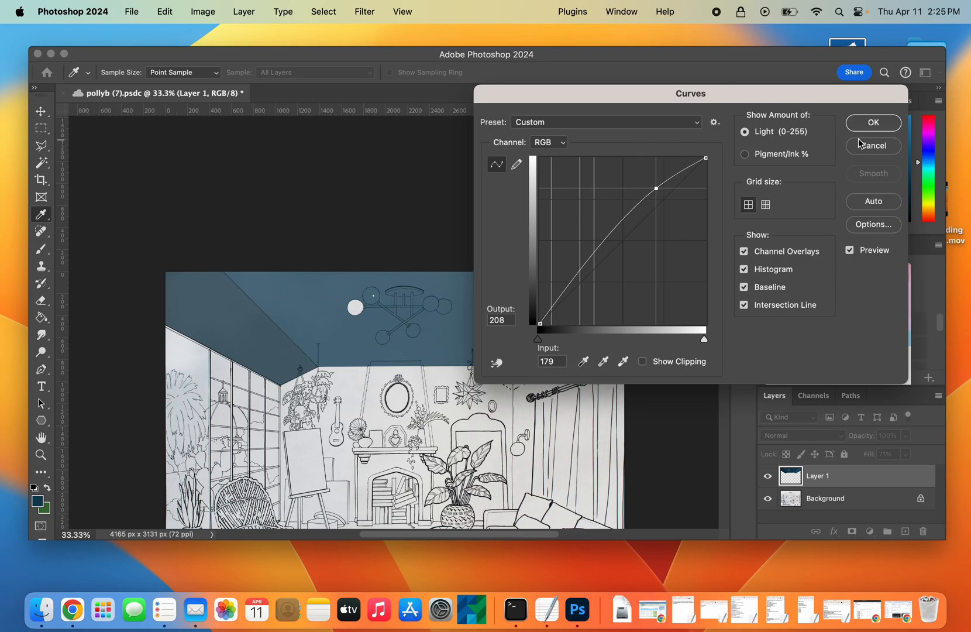
pyautogui.click(873, 122)
pyautogui.press('l')
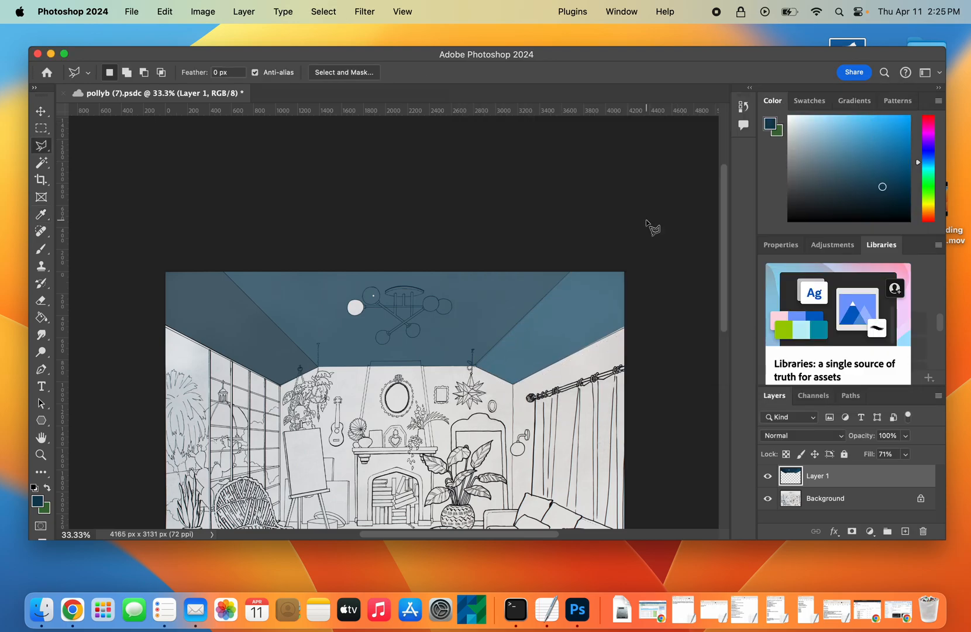
# Add a new empty layer above Layer 1 and rename Layer 1 as "ceiling".
pyautogui.moveTo(722, 237); pyautogui.dragTo(731, 298)
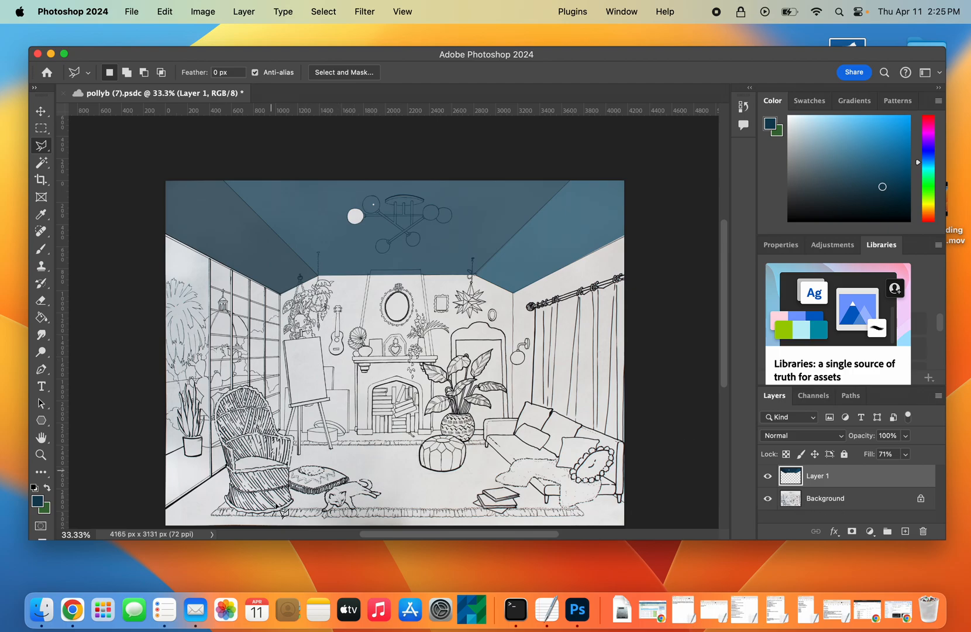
pyautogui.click(905, 532)
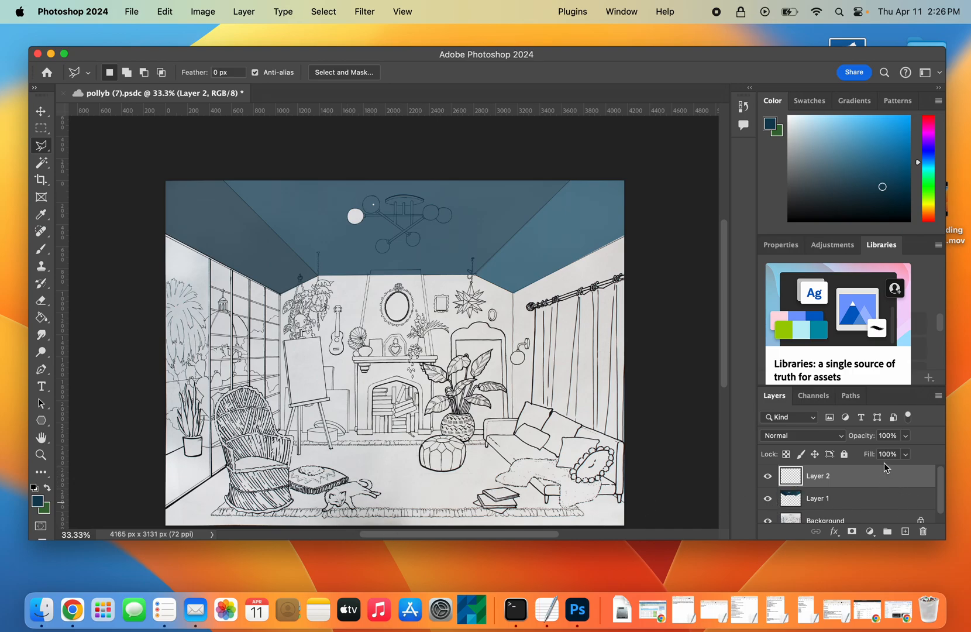
pyautogui.doubleClick(821, 501)
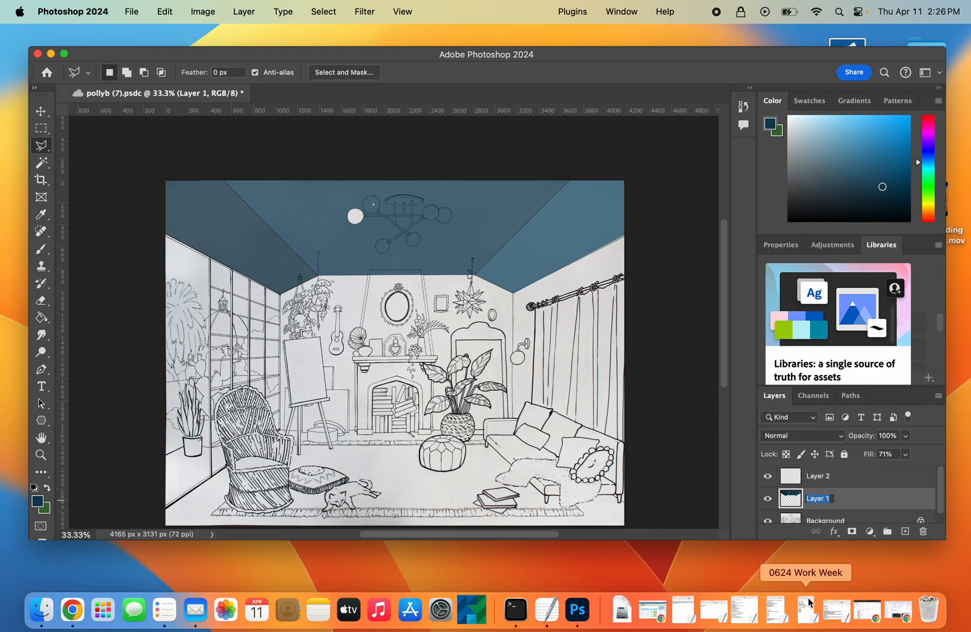
pyautogui.write('ceiling')
pyautogui.press('Return')
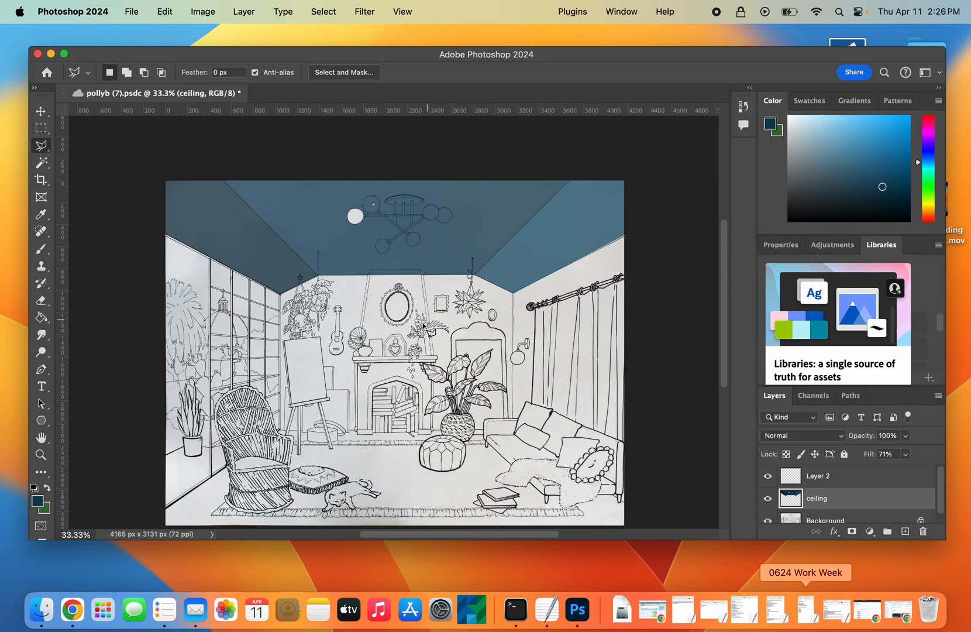